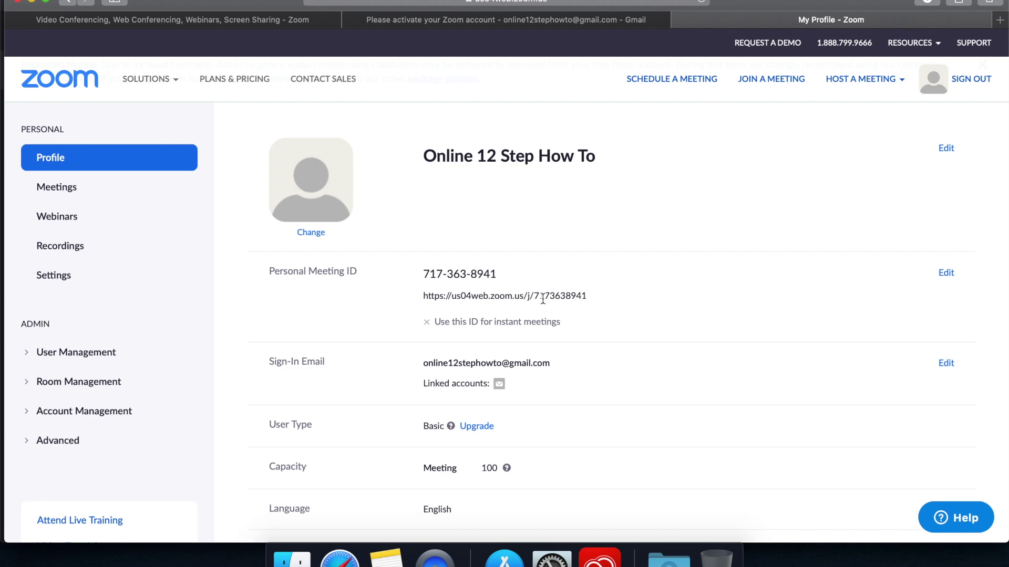
Turn on using the Personal Meeting ID for instant meetings in the profile and save the changes.
{"action": "double_click", "coordinate": [551, 297]}
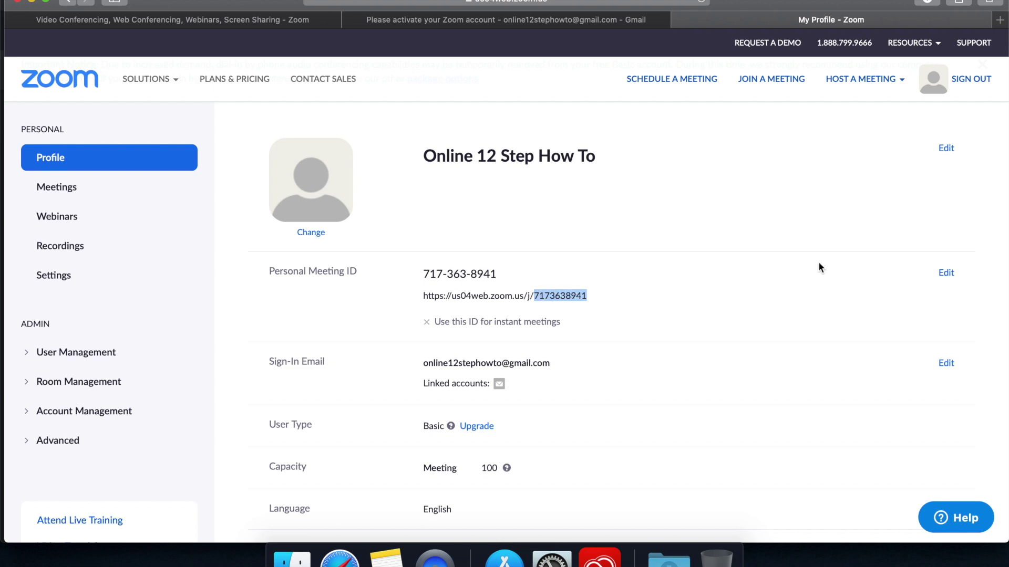
{"action": "left_click", "coordinate": [945, 274]}
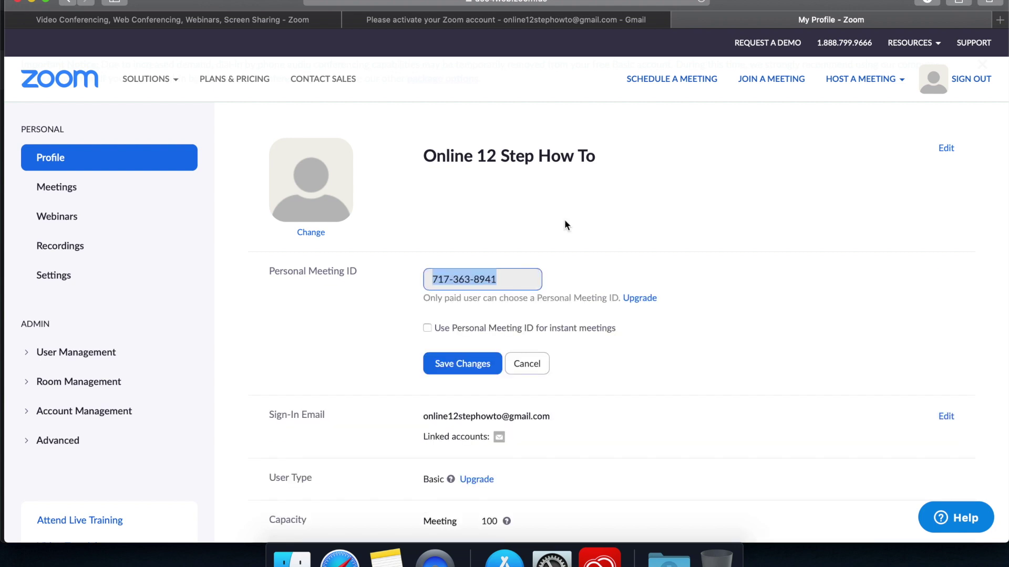
{"action": "left_click", "coordinate": [426, 328]}
{"action": "scroll", "coordinate": [491, 312], "scroll_direction": "down", "scroll_amount": 2}
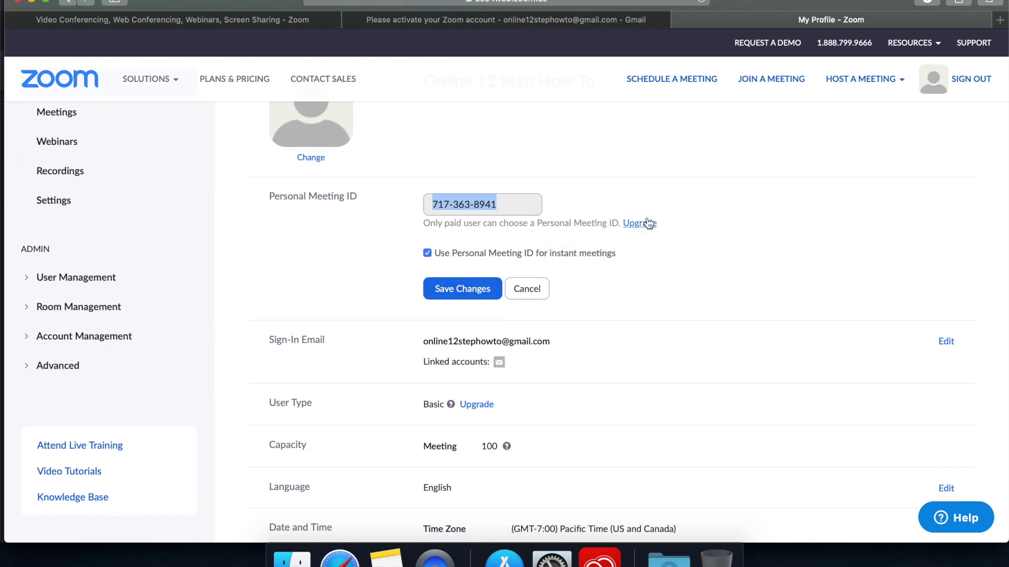
{"action": "mouse_move", "coordinate": [476, 216]}
{"action": "left_click_drag", "start_coordinate": [449, 206], "coordinate": [628, 207]}
{"action": "scroll", "coordinate": [640, 226], "scroll_direction": "down", "scroll_amount": 1}
{"action": "scroll", "coordinate": [639, 226], "scroll_direction": "up", "scroll_amount": 3}
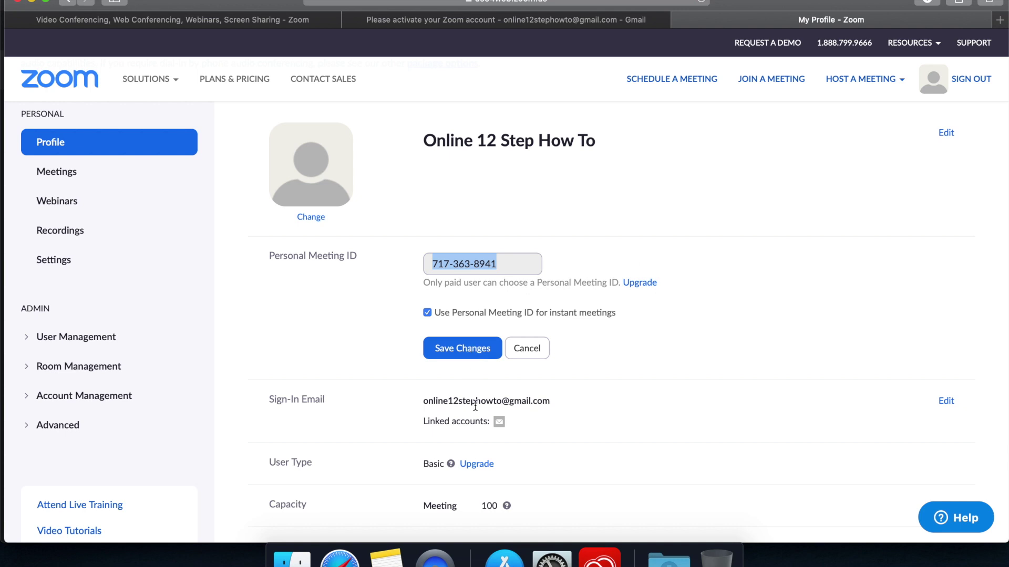
{"action": "scroll", "coordinate": [473, 402], "scroll_direction": "down", "scroll_amount": 2}
{"action": "left_click", "coordinate": [463, 313]}
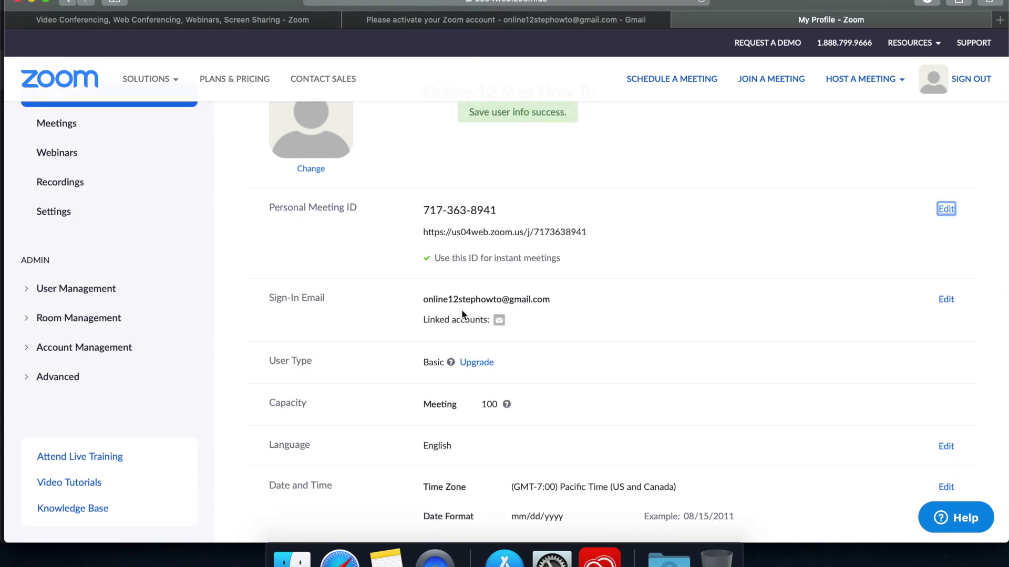
Reveal the hidden host key on the profile page.
{"action": "scroll", "coordinate": [361, 210], "scroll_direction": "down", "scroll_amount": 5}
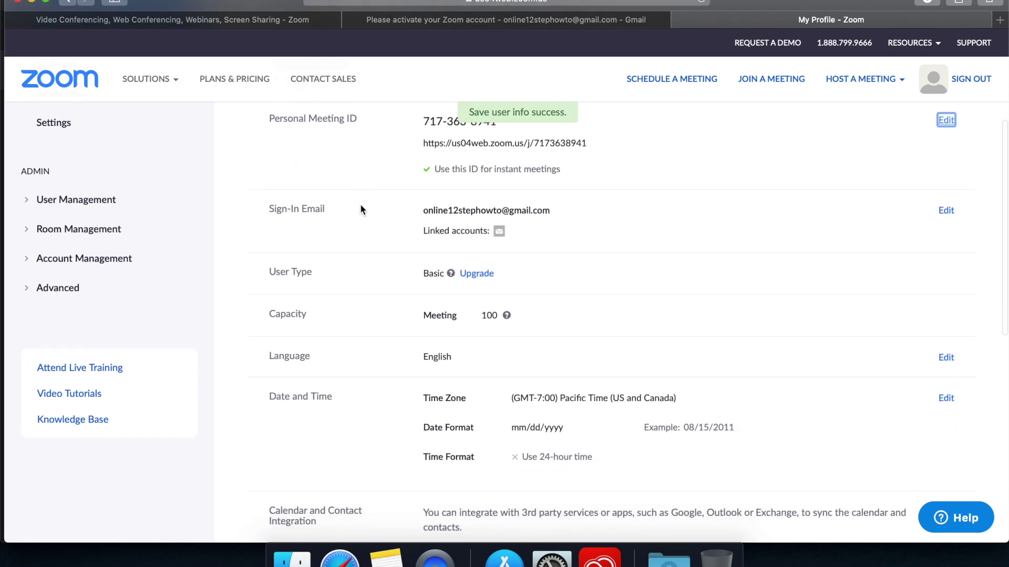
{"action": "scroll", "coordinate": [361, 208], "scroll_direction": "down", "scroll_amount": 10}
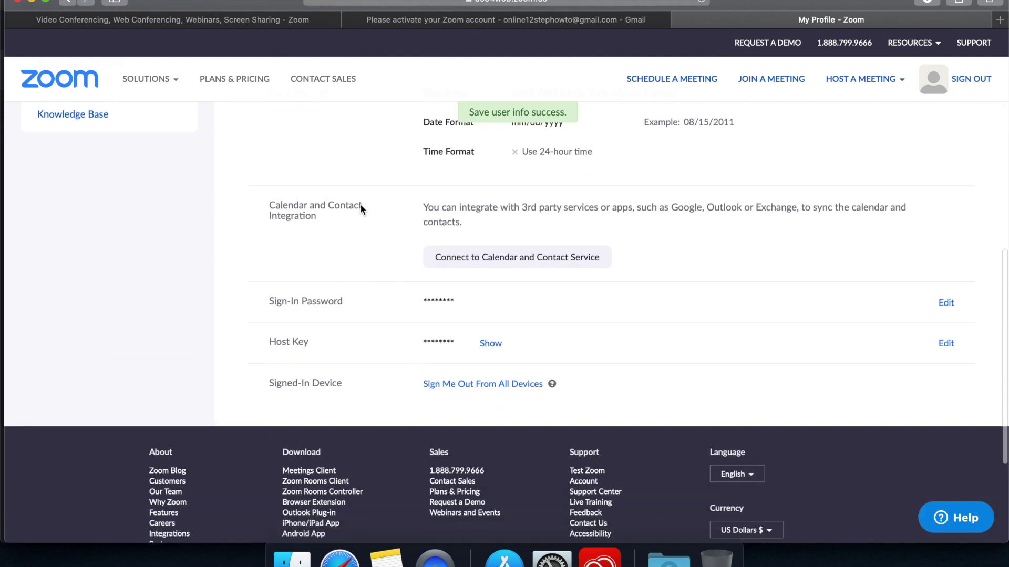
{"action": "scroll", "coordinate": [396, 332], "scroll_direction": "down", "scroll_amount": 2}
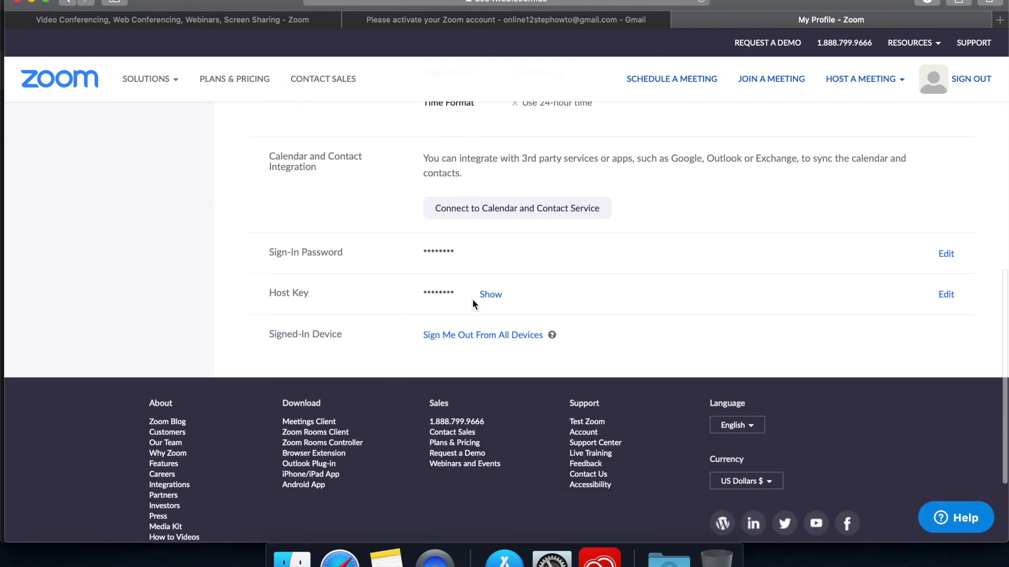
{"action": "left_click", "coordinate": [484, 299]}
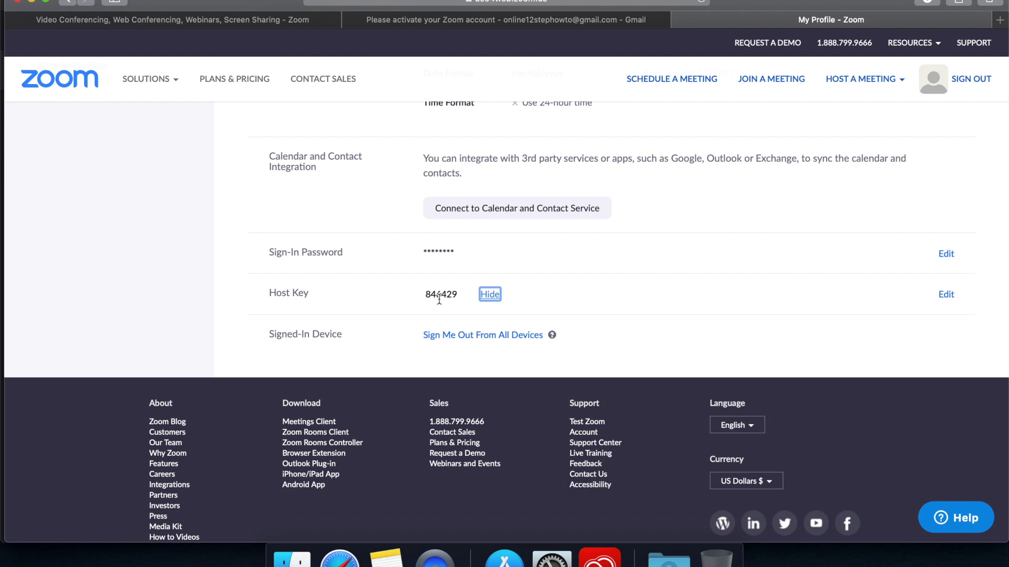
Open the Personal Meeting Room details among the meetings and highlight the room's meeting ID.
{"action": "scroll", "coordinate": [439, 300], "scroll_direction": "up", "scroll_amount": 3}
{"action": "scroll", "coordinate": [436, 303], "scroll_direction": "up", "scroll_amount": 5}
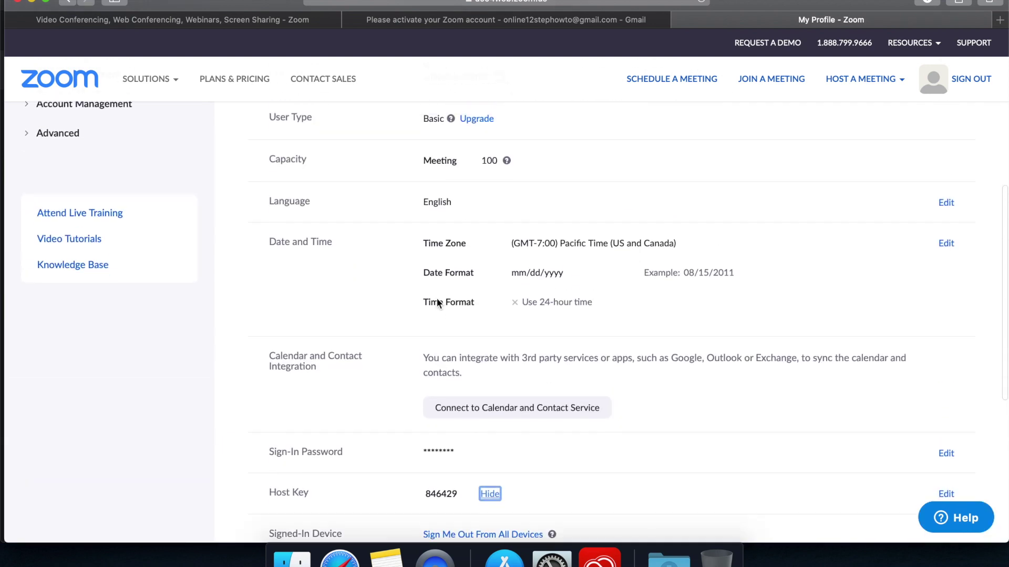
{"action": "scroll", "coordinate": [437, 297], "scroll_direction": "up", "scroll_amount": 5}
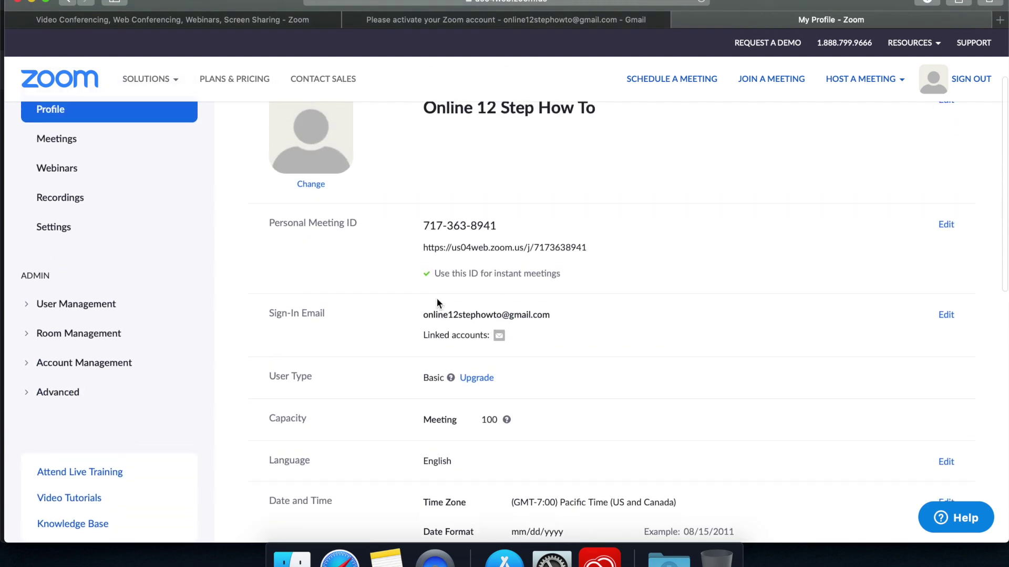
{"action": "scroll", "coordinate": [437, 304], "scroll_direction": "up", "scroll_amount": 2}
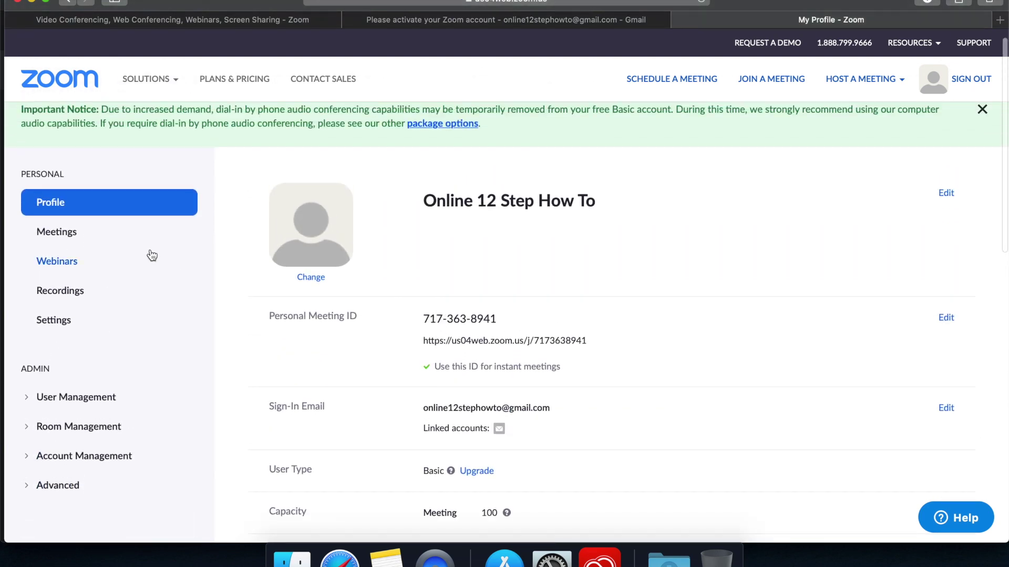
{"action": "left_click", "coordinate": [61, 229]}
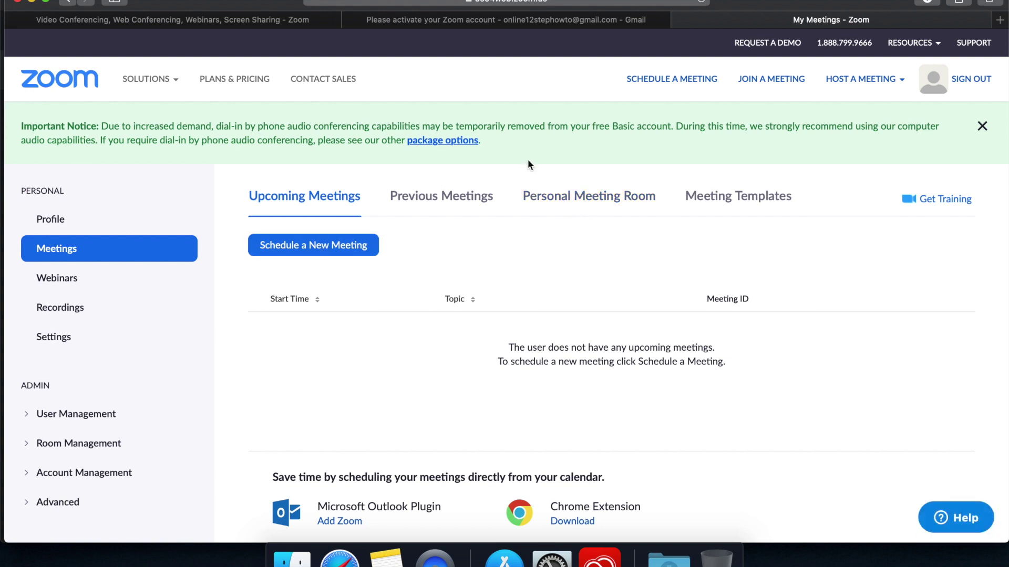
{"action": "left_click", "coordinate": [562, 194]}
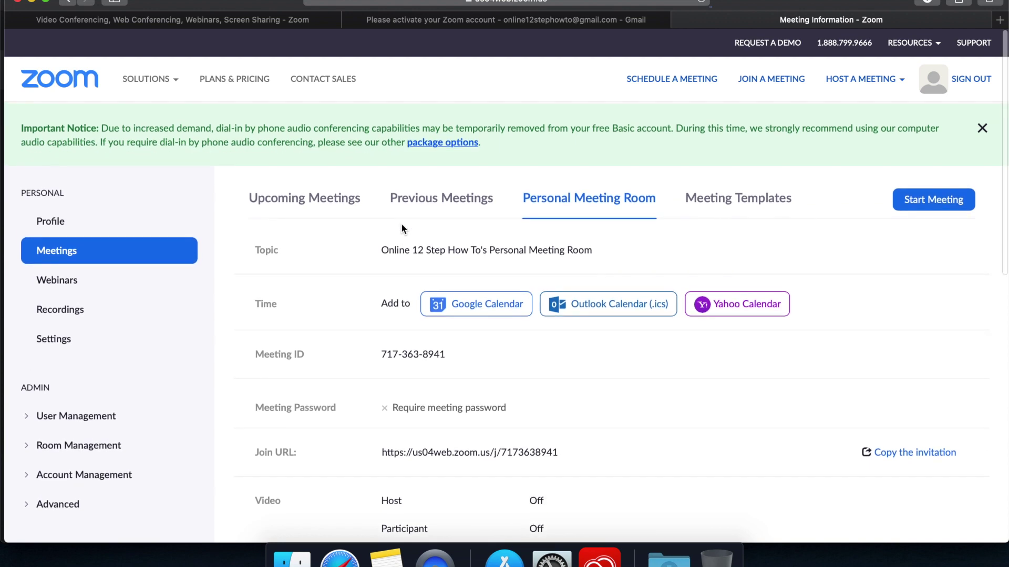
{"action": "scroll", "coordinate": [402, 223], "scroll_direction": "down", "scroll_amount": 3}
{"action": "scroll", "coordinate": [401, 223], "scroll_direction": "down", "scroll_amount": 3}
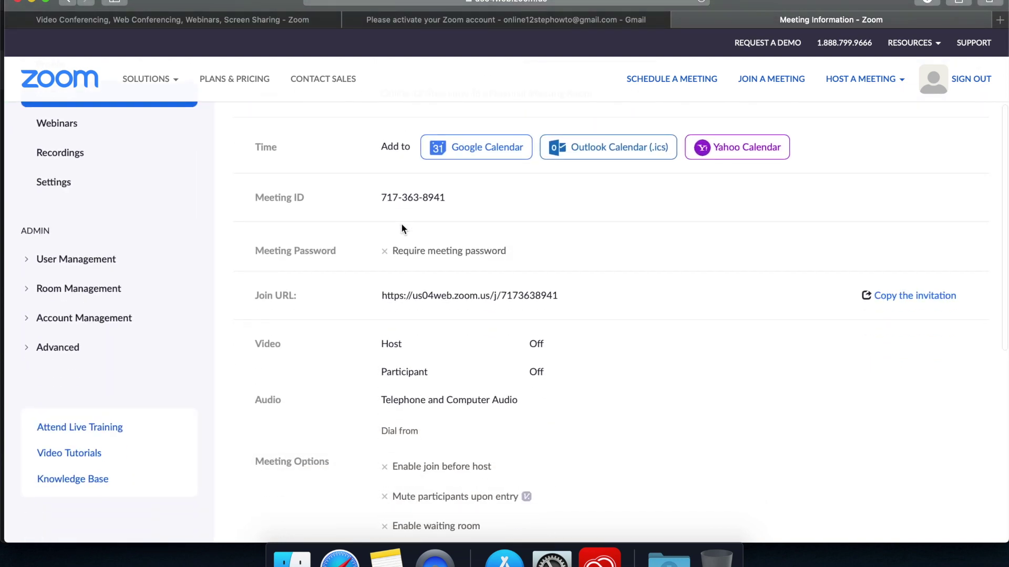
{"action": "left_click_drag", "start_coordinate": [382, 197], "coordinate": [441, 198]}
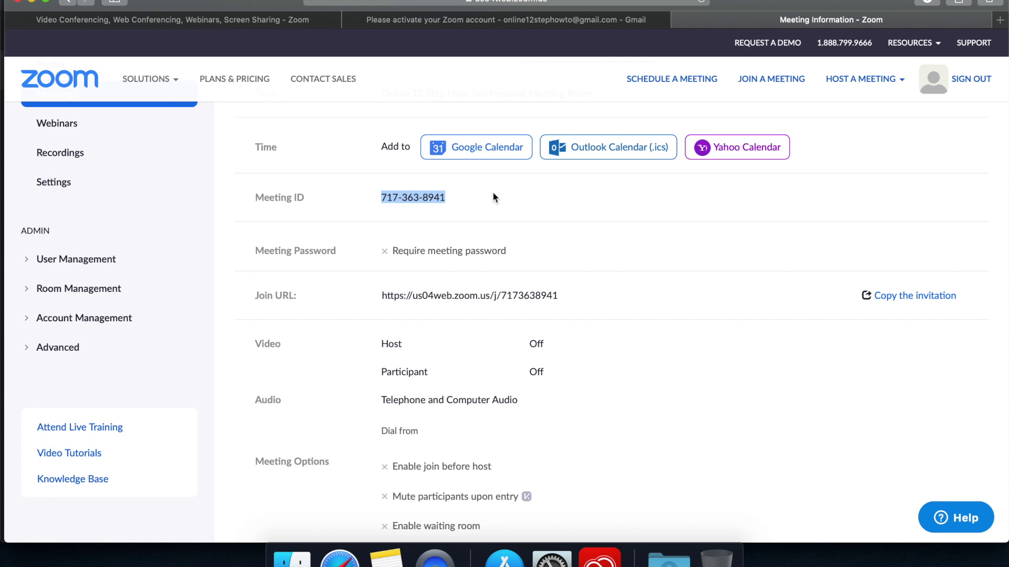
{"action": "scroll", "coordinate": [493, 196], "scroll_direction": "up", "scroll_amount": 5}
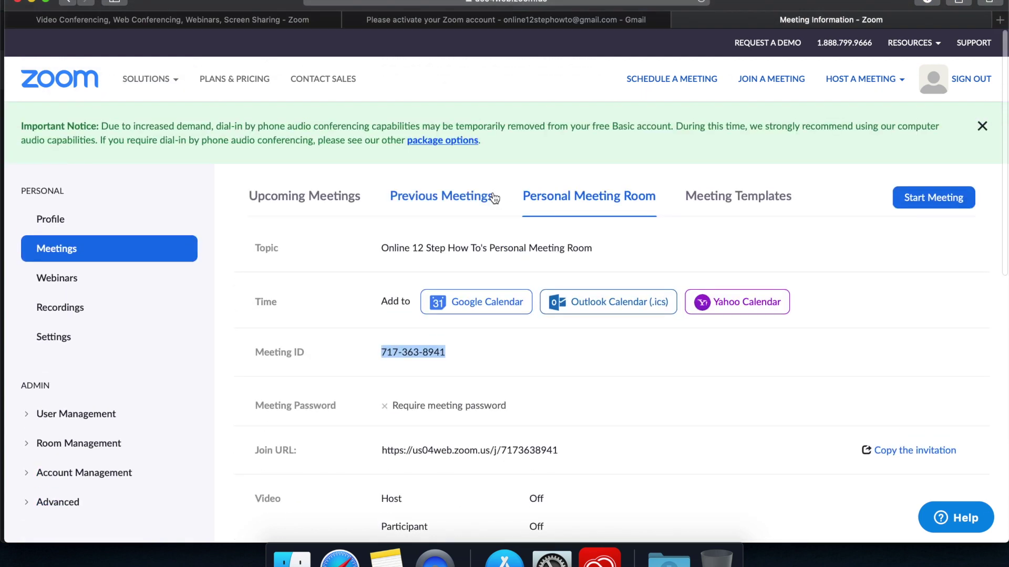
{"action": "scroll", "coordinate": [493, 198], "scroll_direction": "down", "scroll_amount": 5}
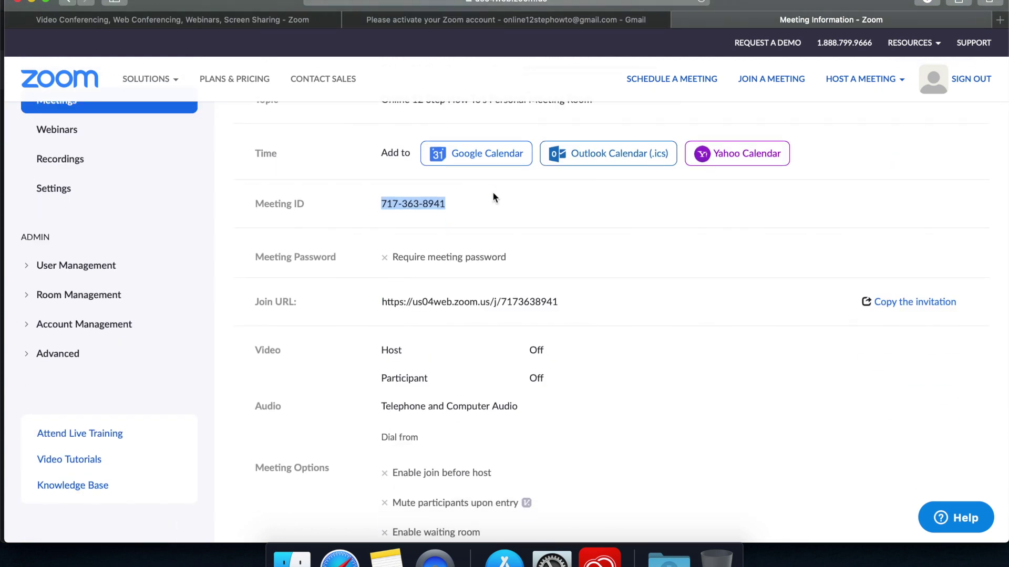
{"action": "scroll", "coordinate": [493, 197], "scroll_direction": "up", "scroll_amount": 5}
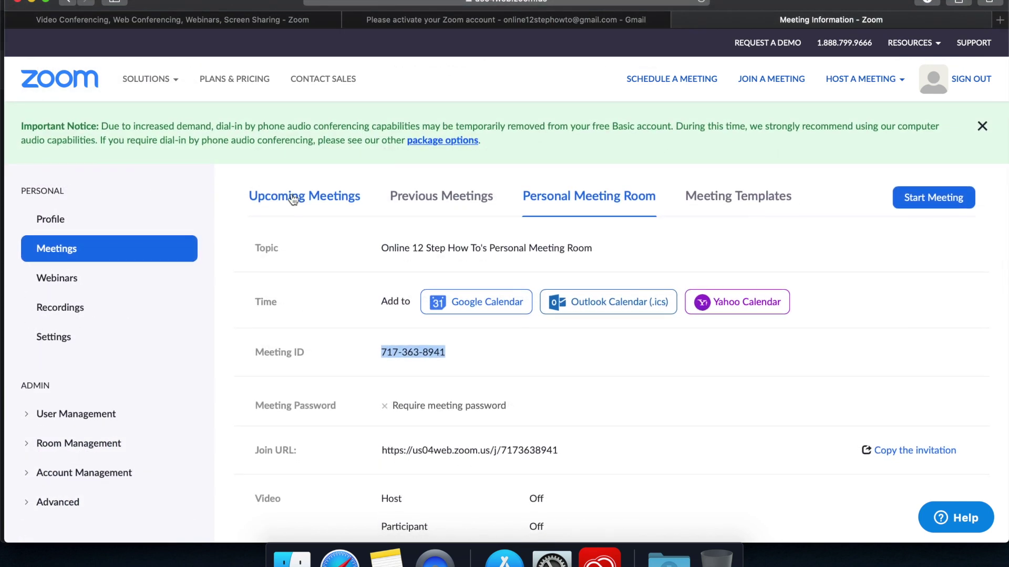
Look at the upcoming meetings and review the Personal Meeting Room's password, join URL, video, audio and meeting options.
{"action": "left_click", "coordinate": [292, 196]}
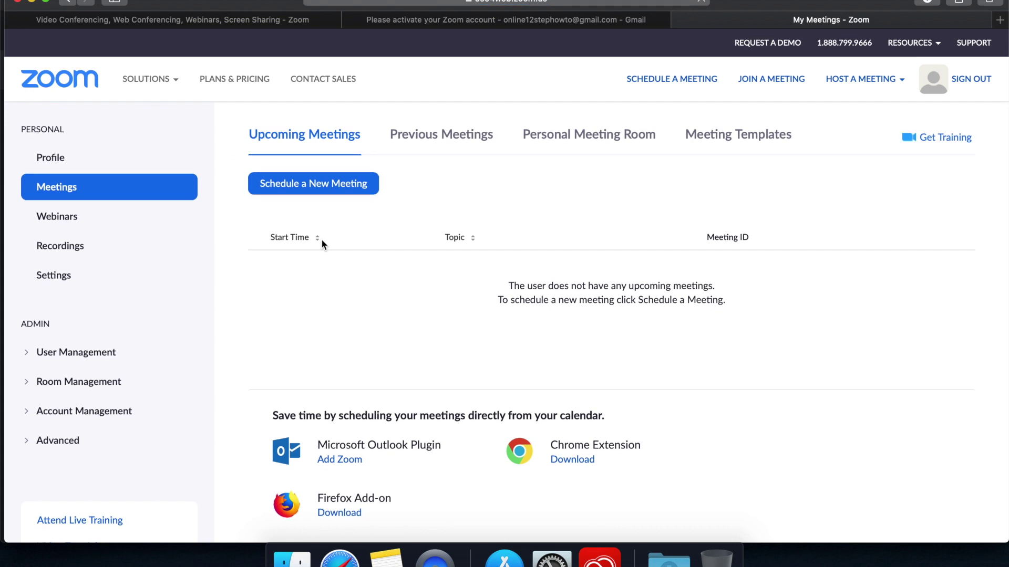
{"action": "left_click", "coordinate": [531, 201]}
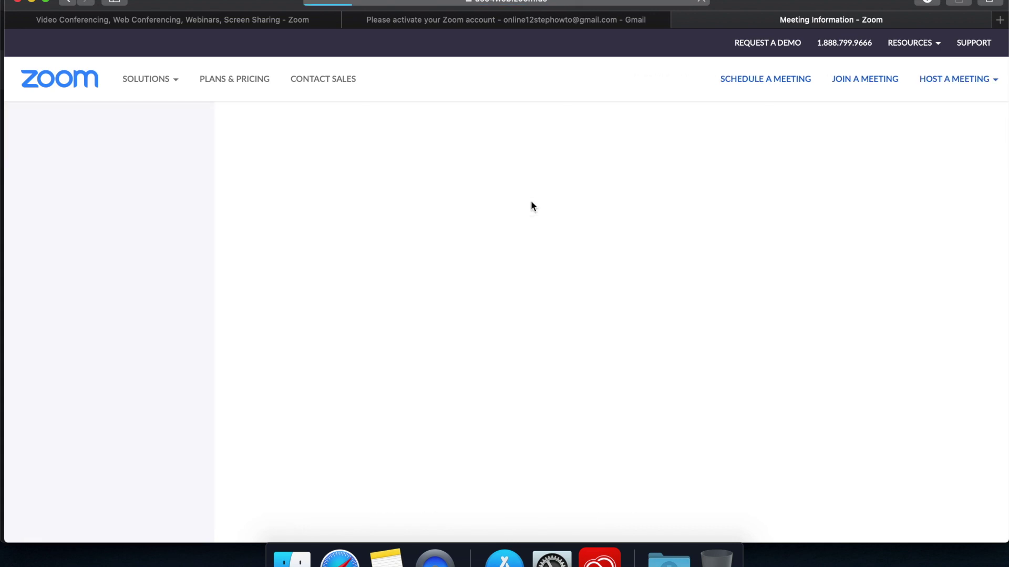
{"action": "scroll", "coordinate": [542, 363], "scroll_direction": "down", "scroll_amount": 5}
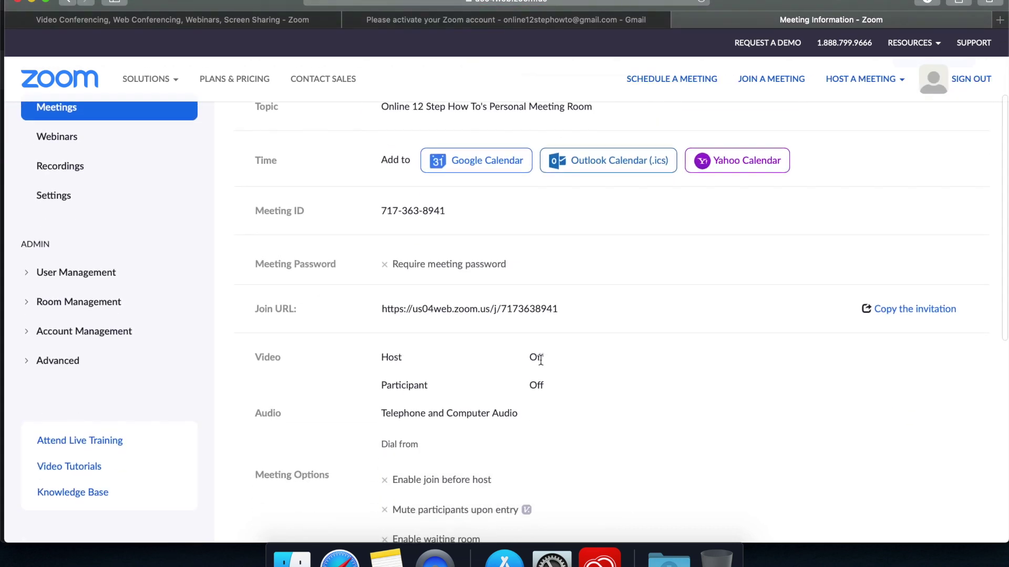
{"action": "scroll", "coordinate": [587, 278], "scroll_direction": "up", "scroll_amount": 5}
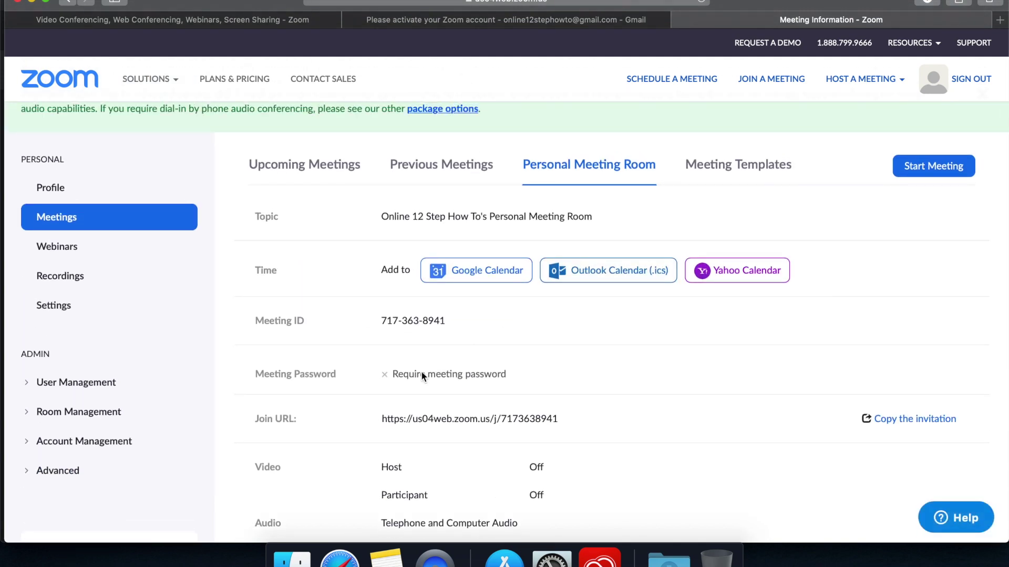
{"action": "scroll", "coordinate": [422, 372], "scroll_direction": "down", "scroll_amount": 2}
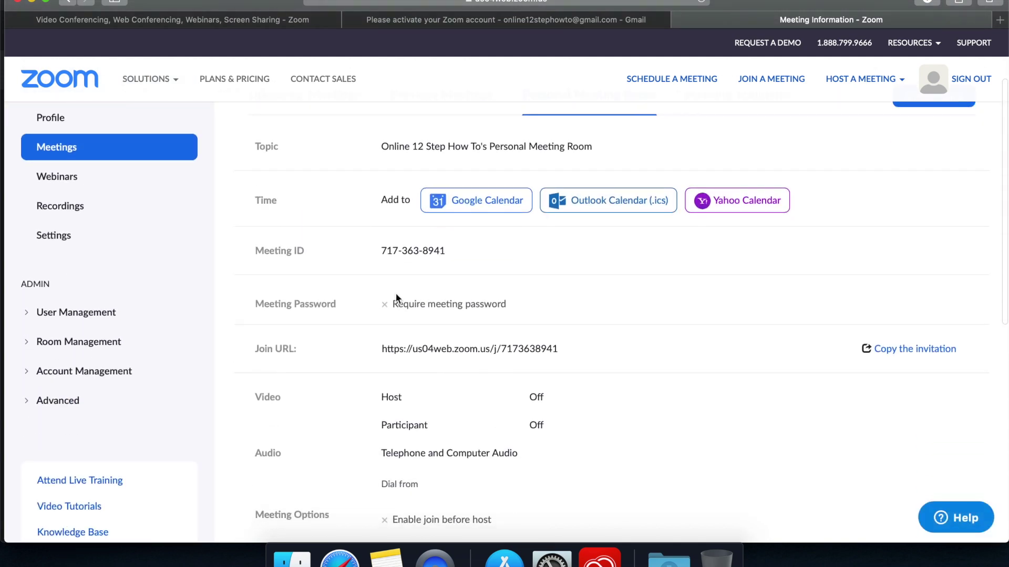
{"action": "scroll", "coordinate": [396, 298], "scroll_direction": "down", "scroll_amount": 5}
{"action": "scroll", "coordinate": [396, 298], "scroll_direction": "up", "scroll_amount": 5}
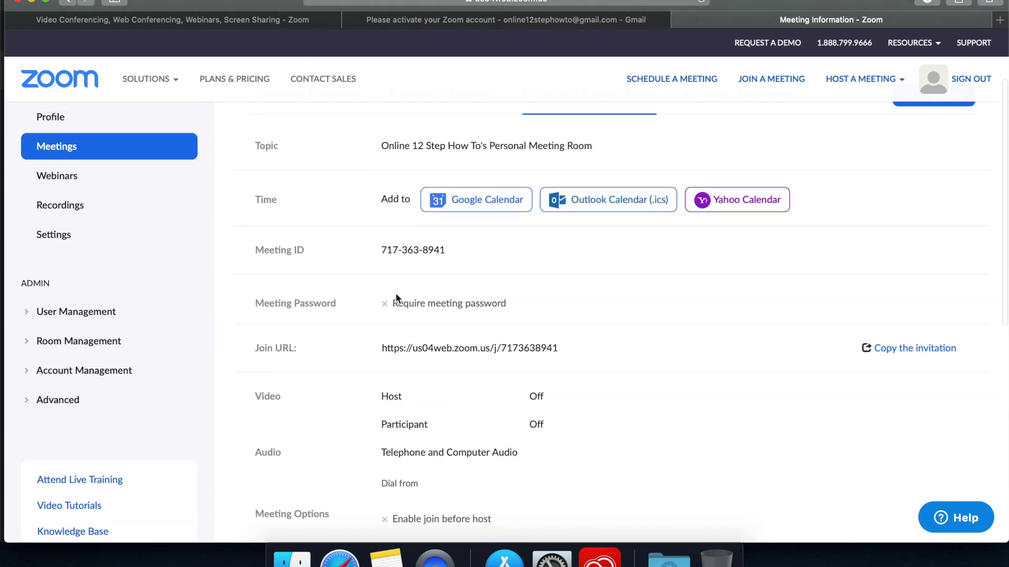
{"action": "scroll", "coordinate": [447, 331], "scroll_direction": "down", "scroll_amount": 2}
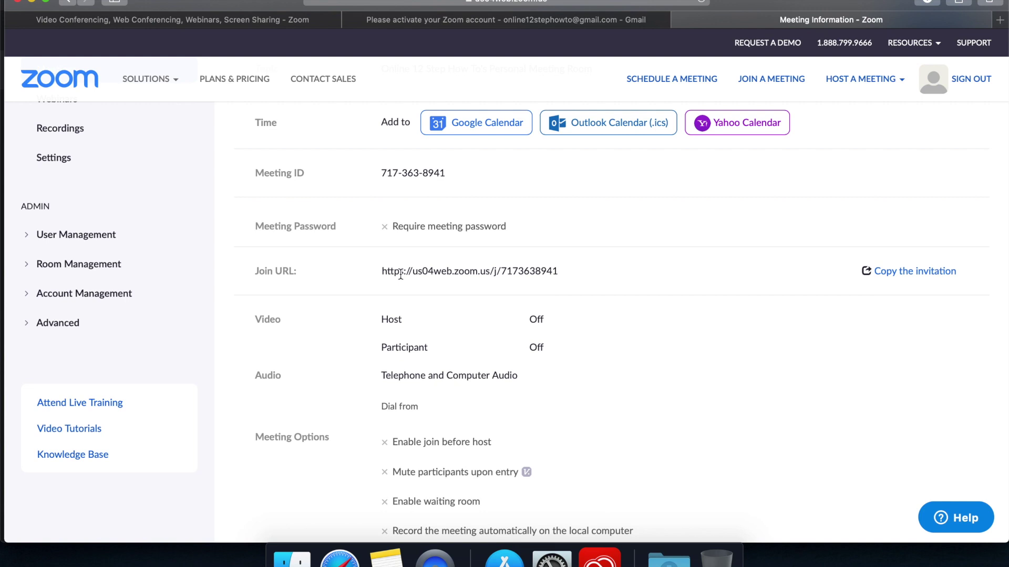
{"action": "scroll", "coordinate": [711, 362], "scroll_direction": "up", "scroll_amount": 3}
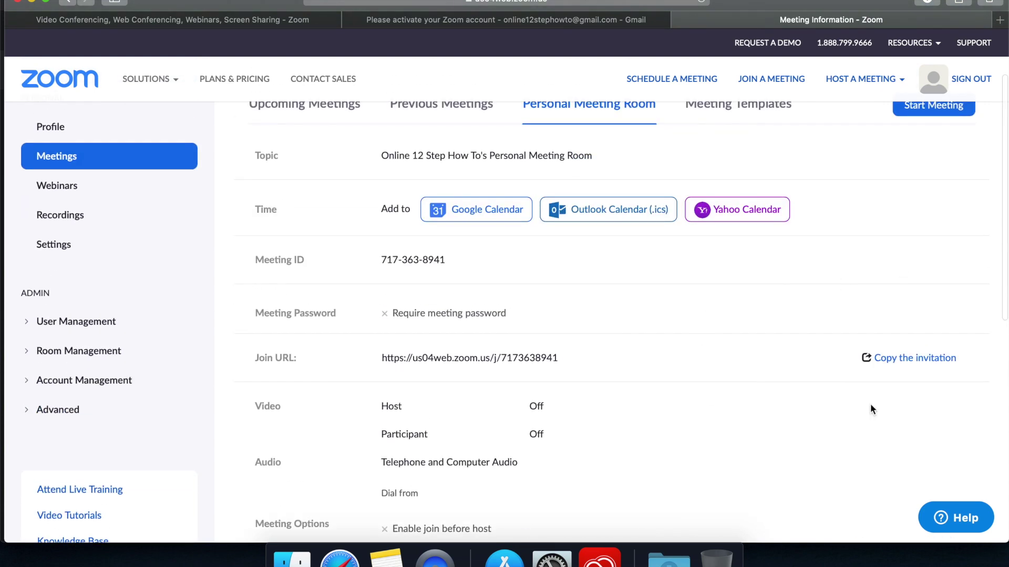
{"action": "scroll", "coordinate": [870, 405], "scroll_direction": "up", "scroll_amount": 2}
{"action": "scroll", "coordinate": [871, 404], "scroll_direction": "down", "scroll_amount": 10}
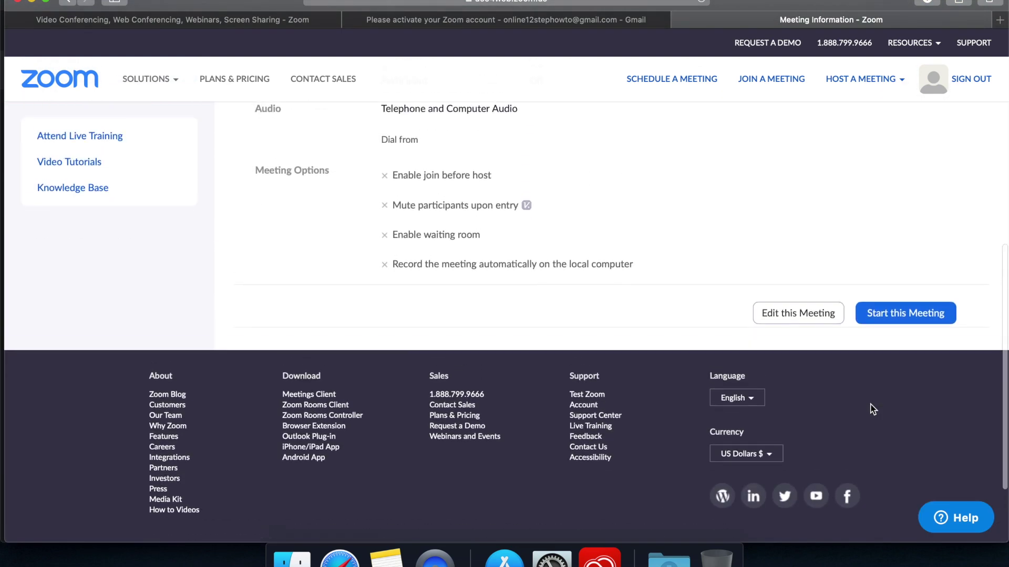
Open the Personal Meeting Room for editing and set video to on for both host and participant.
{"action": "left_click", "coordinate": [799, 314]}
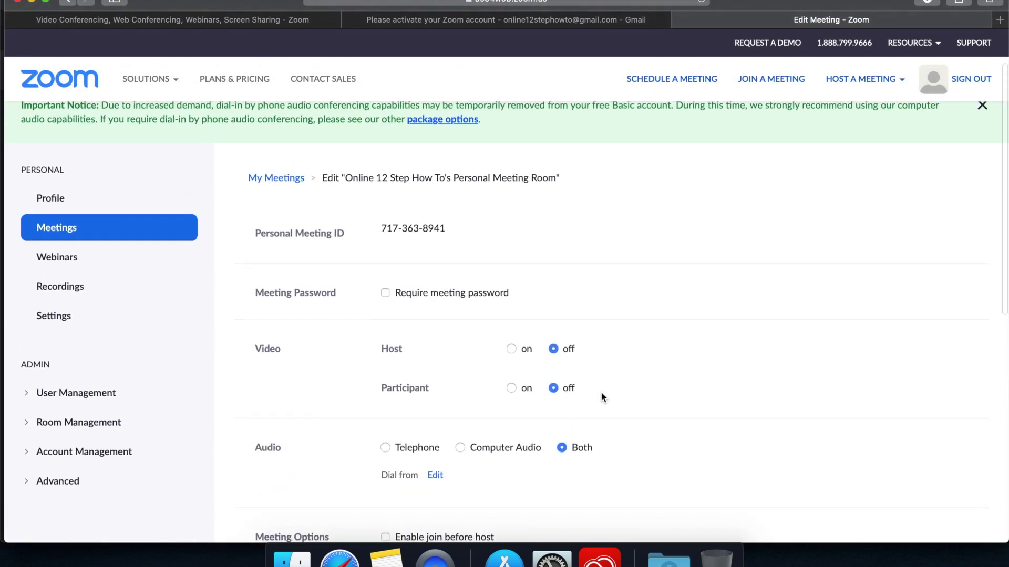
{"action": "scroll", "coordinate": [601, 393], "scroll_direction": "down", "scroll_amount": 10}
{"action": "scroll", "coordinate": [585, 372], "scroll_direction": "up", "scroll_amount": 5}
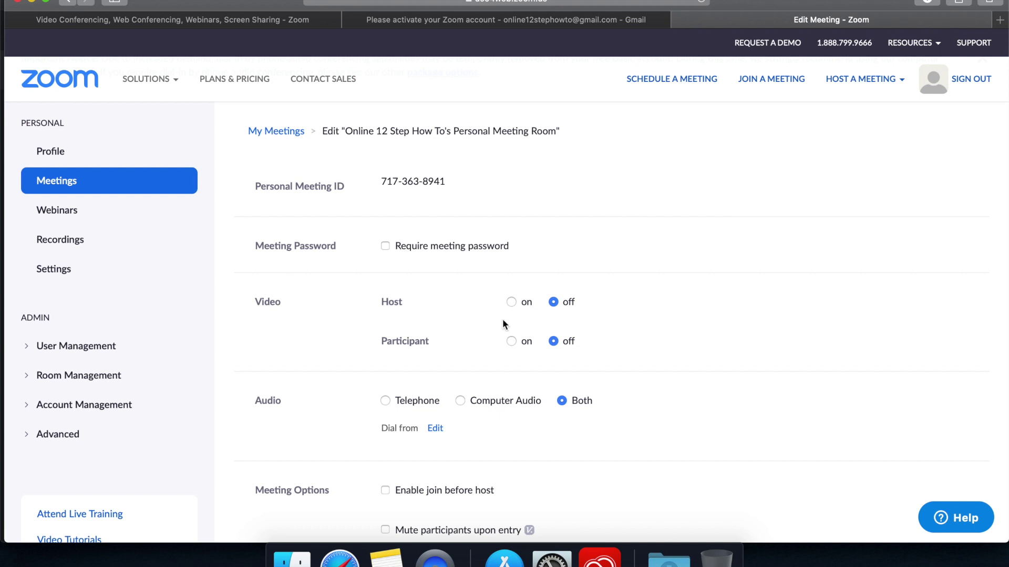
{"action": "left_click", "coordinate": [510, 301]}
{"action": "left_click", "coordinate": [510, 341]}
Enable join before host in the Personal Meeting Room's options and review the remaining meeting options.
{"action": "scroll", "coordinate": [550, 383], "scroll_direction": "down", "scroll_amount": 5}
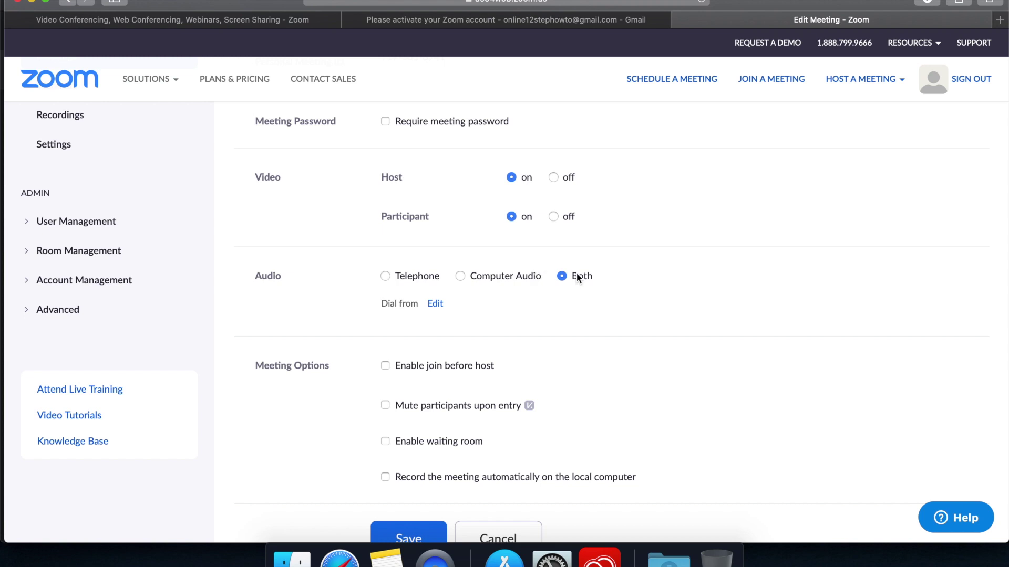
{"action": "scroll", "coordinate": [592, 352], "scroll_direction": "down", "scroll_amount": 2}
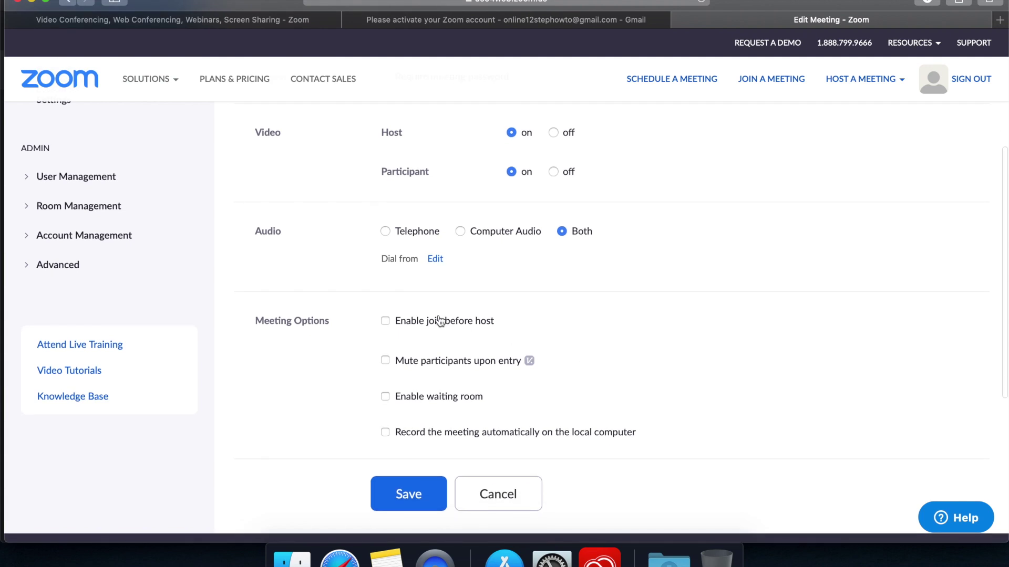
{"action": "left_click", "coordinate": [416, 320]}
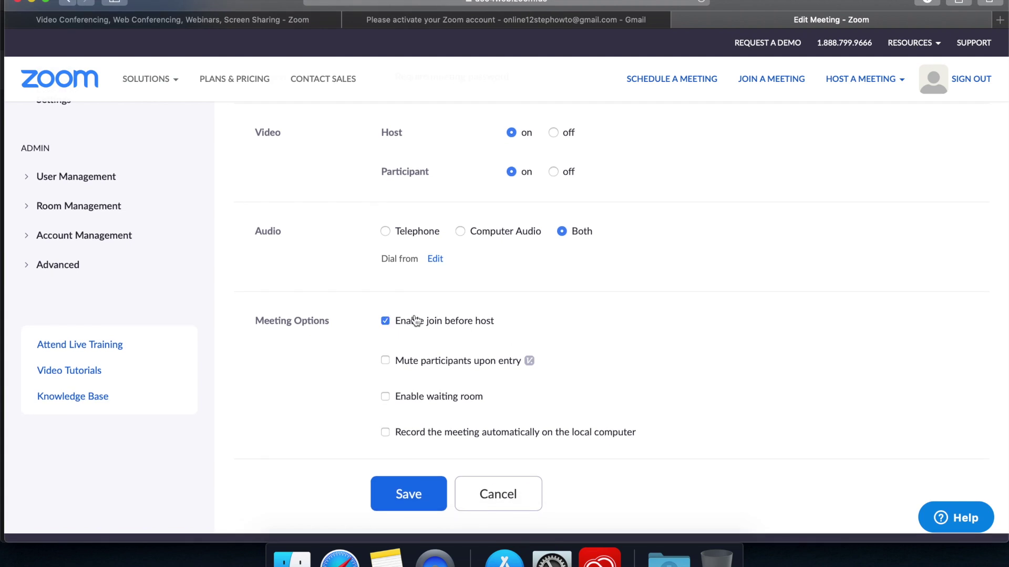
{"action": "scroll", "coordinate": [417, 320], "scroll_direction": "down", "scroll_amount": 2}
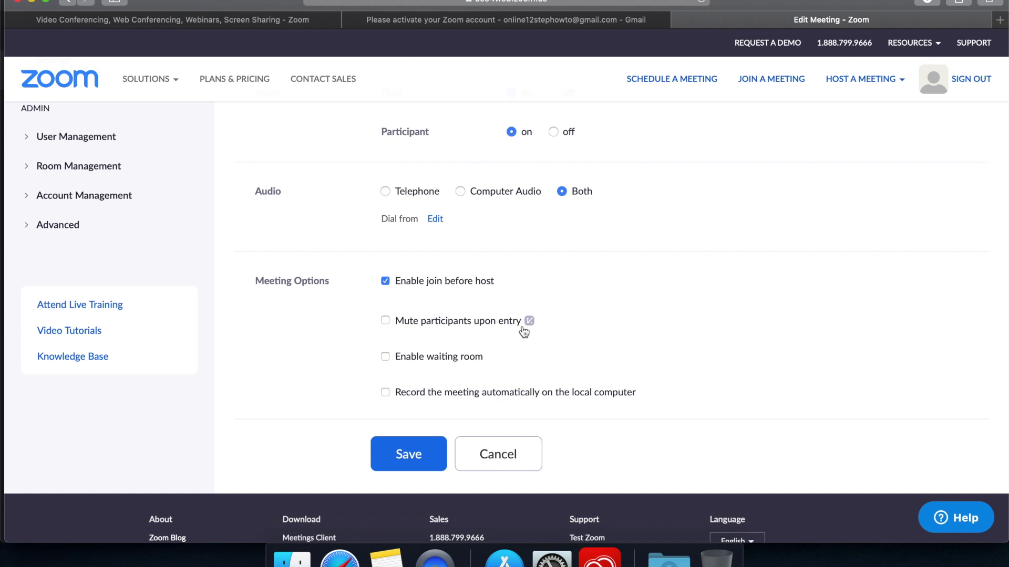
{"action": "mouse_move", "coordinate": [531, 323]}
{"action": "scroll", "coordinate": [437, 326], "scroll_direction": "down", "scroll_amount": 2}
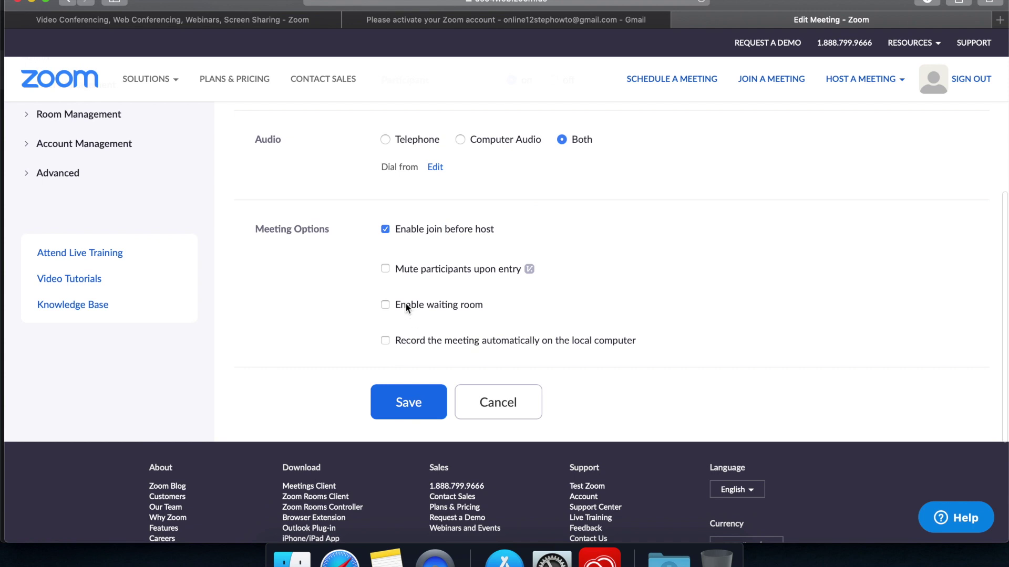
Review the Personal Meeting Room's edited video, audio and meeting options and save the room's settings.
{"action": "scroll", "coordinate": [406, 306], "scroll_direction": "down", "scroll_amount": 2}
{"action": "scroll", "coordinate": [407, 308], "scroll_direction": "up", "scroll_amount": 3}
{"action": "scroll", "coordinate": [405, 307], "scroll_direction": "up", "scroll_amount": 3}
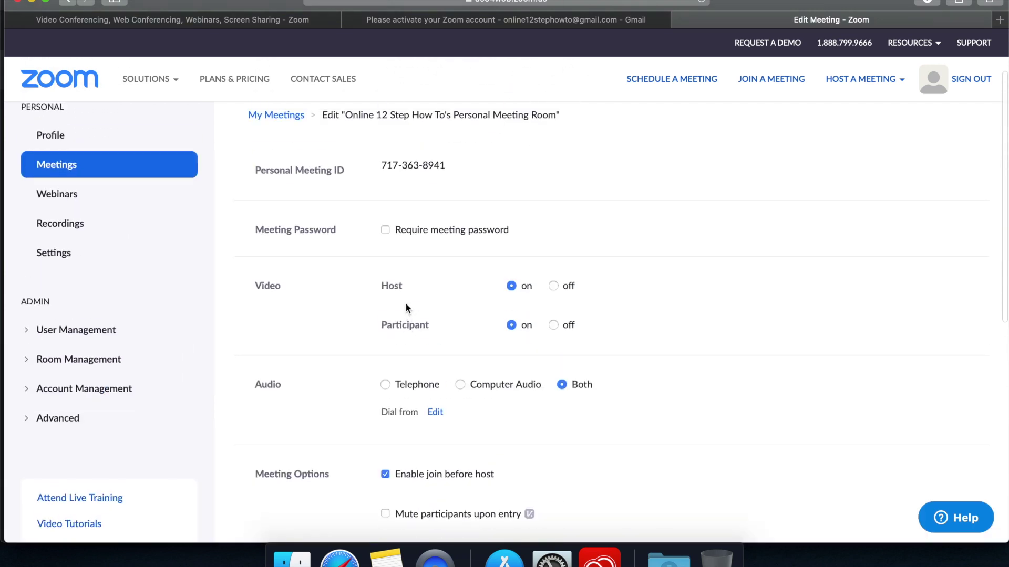
{"action": "scroll", "coordinate": [406, 310], "scroll_direction": "down", "scroll_amount": 10}
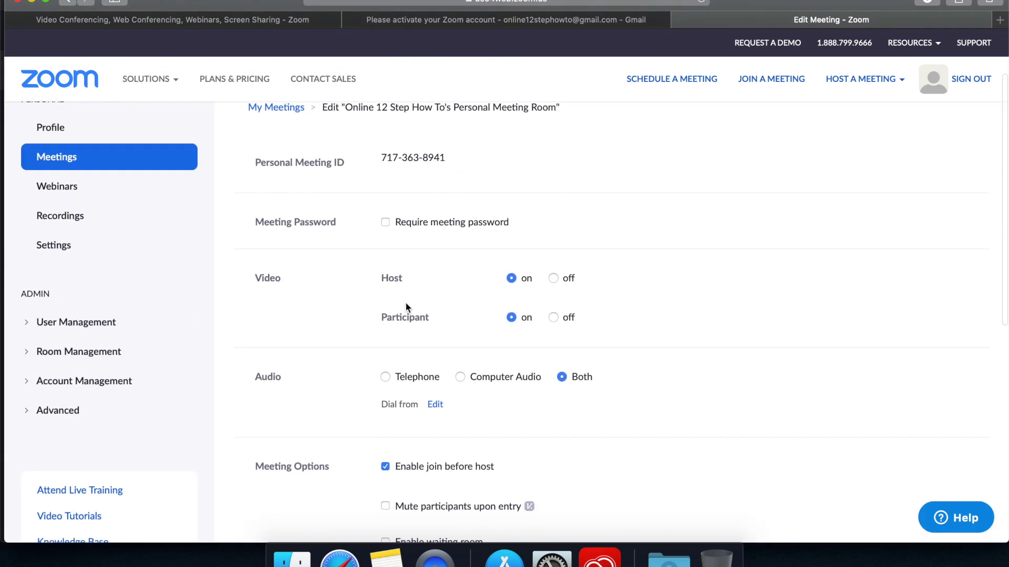
{"action": "left_click", "coordinate": [406, 357]}
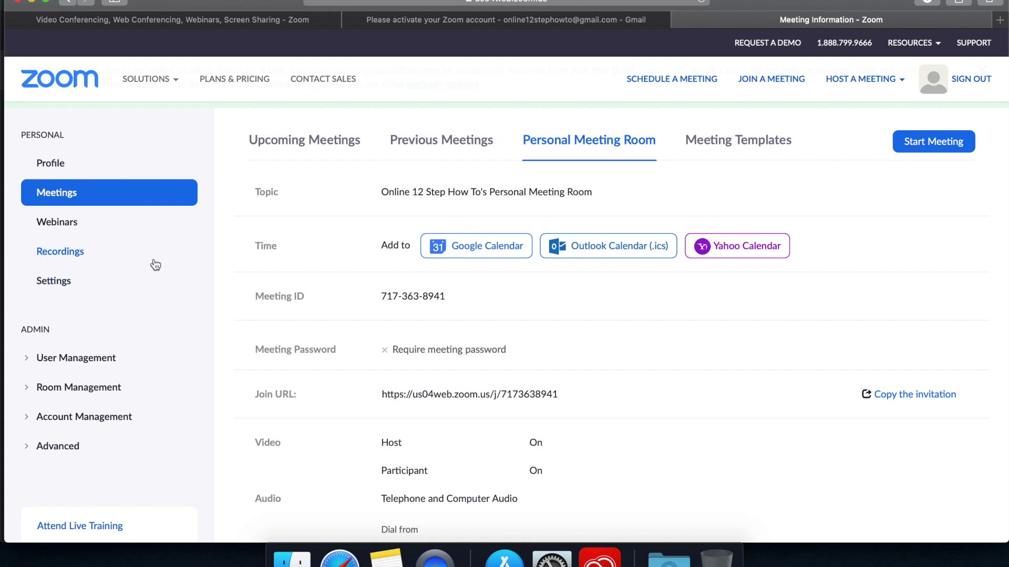
Open the account's meeting settings and review the video, audio type, join before host, Personal Meeting ID and password options.
{"action": "left_click", "coordinate": [86, 291]}
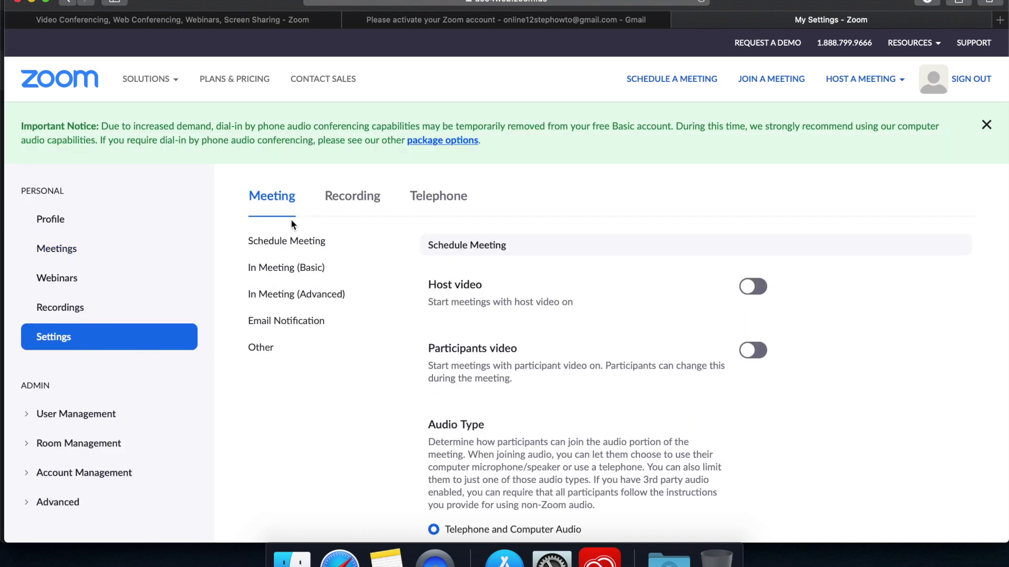
{"action": "scroll", "coordinate": [293, 224], "scroll_direction": "down", "scroll_amount": 1}
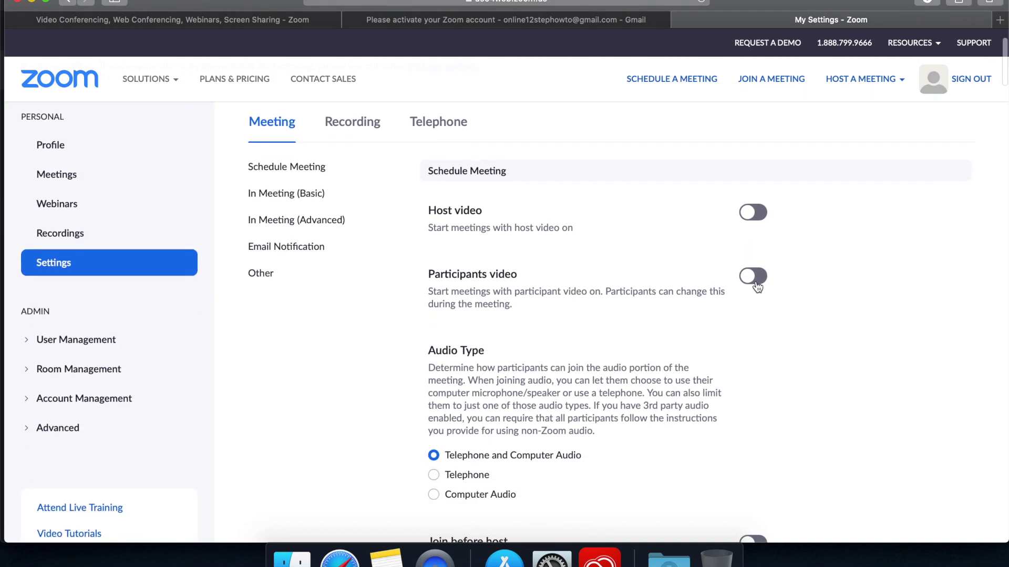
{"action": "scroll", "coordinate": [755, 219], "scroll_direction": "down", "scroll_amount": 4}
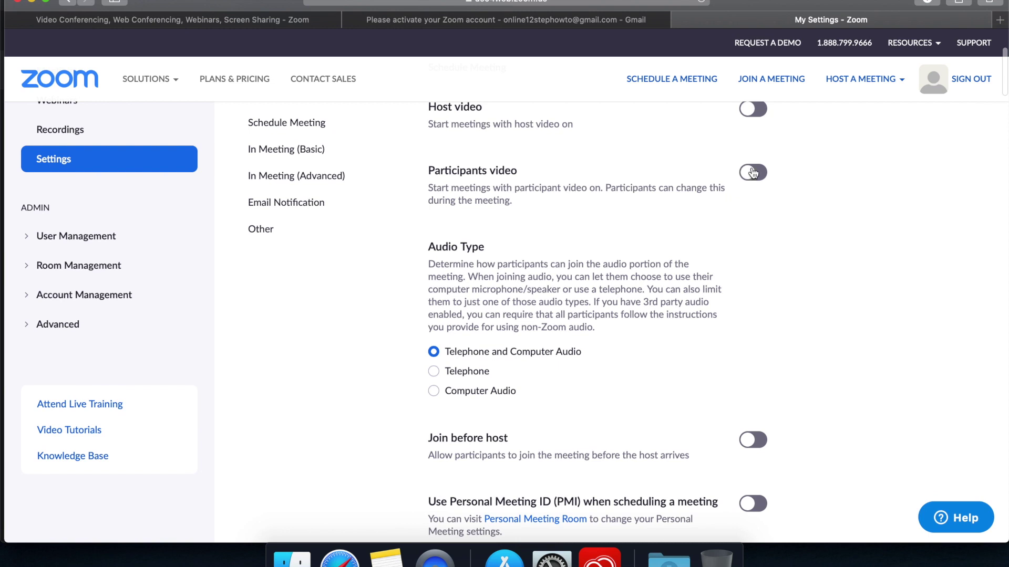
{"action": "scroll", "coordinate": [693, 299], "scroll_direction": "down", "scroll_amount": 3}
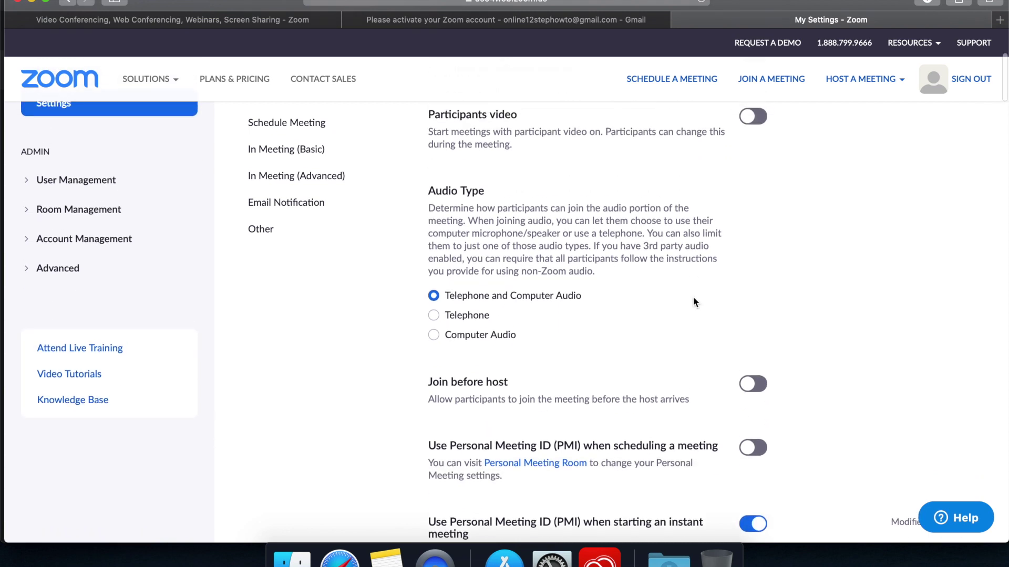
{"action": "scroll", "coordinate": [694, 302], "scroll_direction": "down", "scroll_amount": 4}
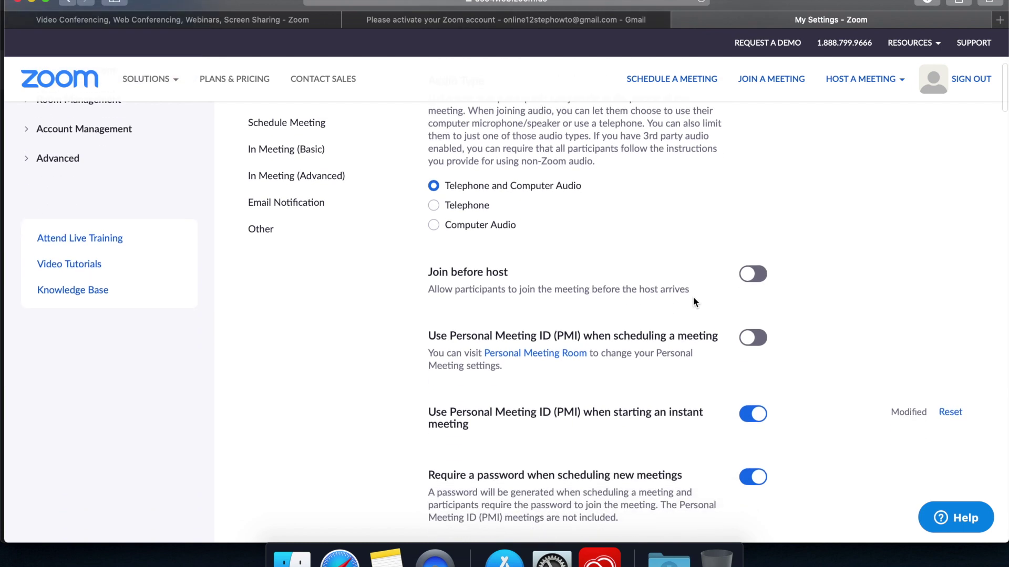
{"action": "scroll", "coordinate": [692, 297], "scroll_direction": "down", "scroll_amount": 5}
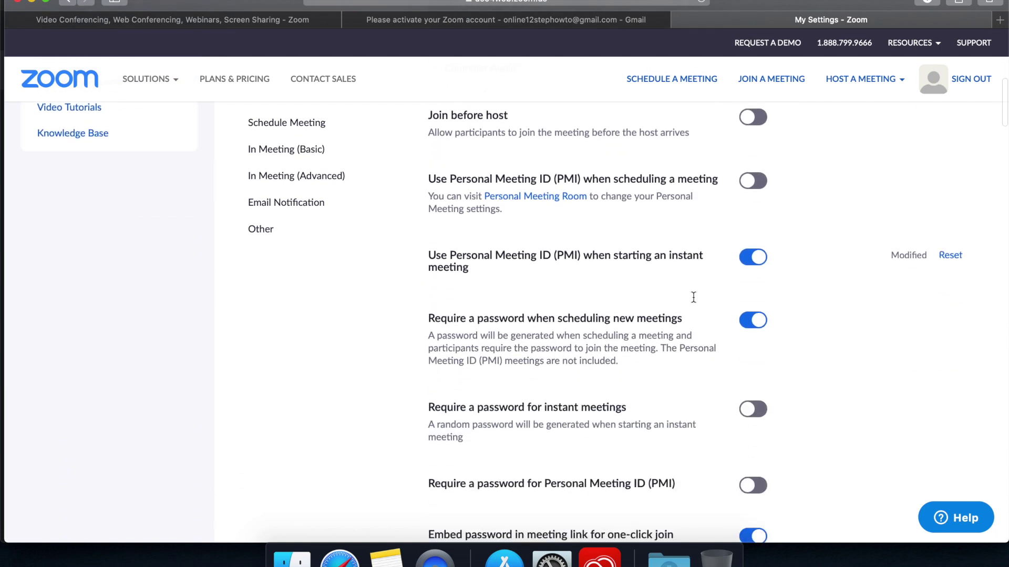
{"action": "scroll", "coordinate": [693, 296], "scroll_direction": "up", "scroll_amount": 10}
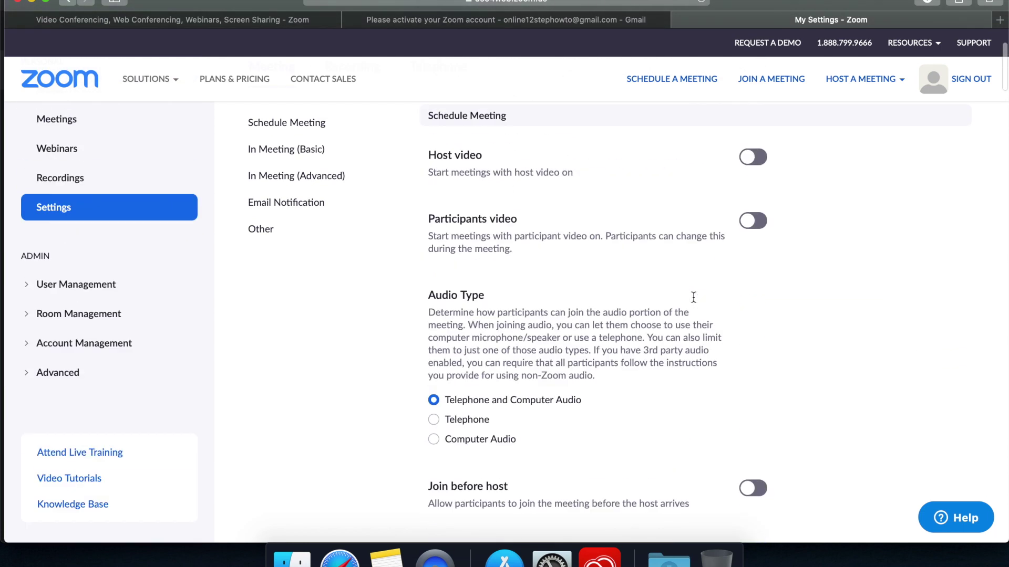
Look at the account's recordings page and review the Personal Meeting ID and account details in the profile.
{"action": "left_click", "coordinate": [104, 304]}
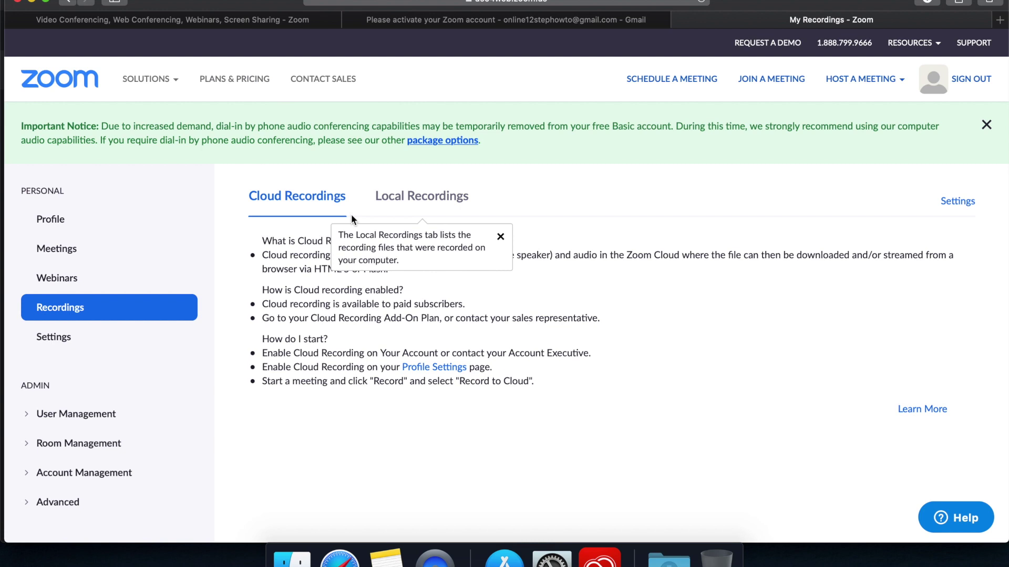
{"action": "left_click", "coordinate": [64, 228]}
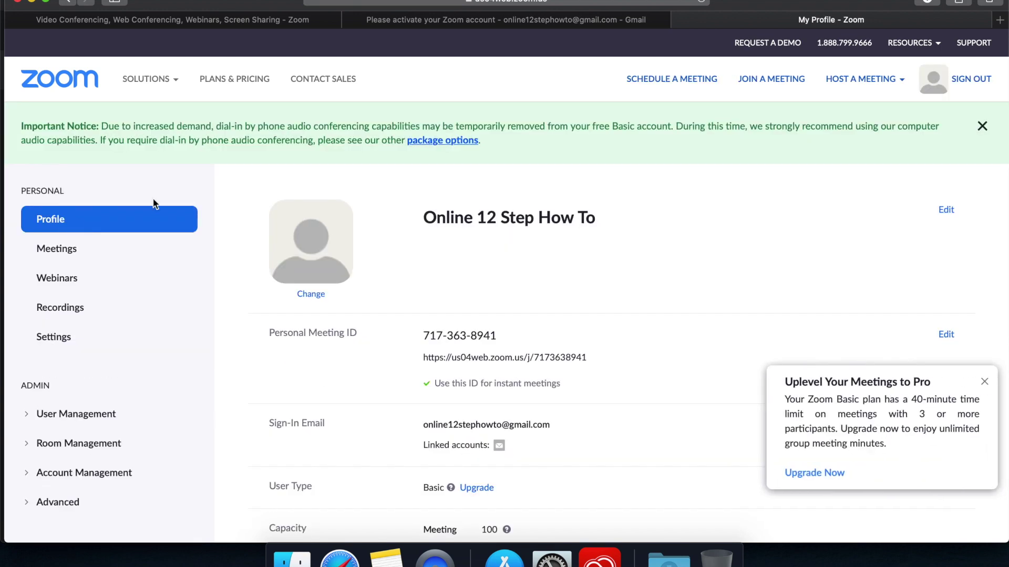
{"action": "scroll", "coordinate": [449, 318], "scroll_direction": "down", "scroll_amount": 1}
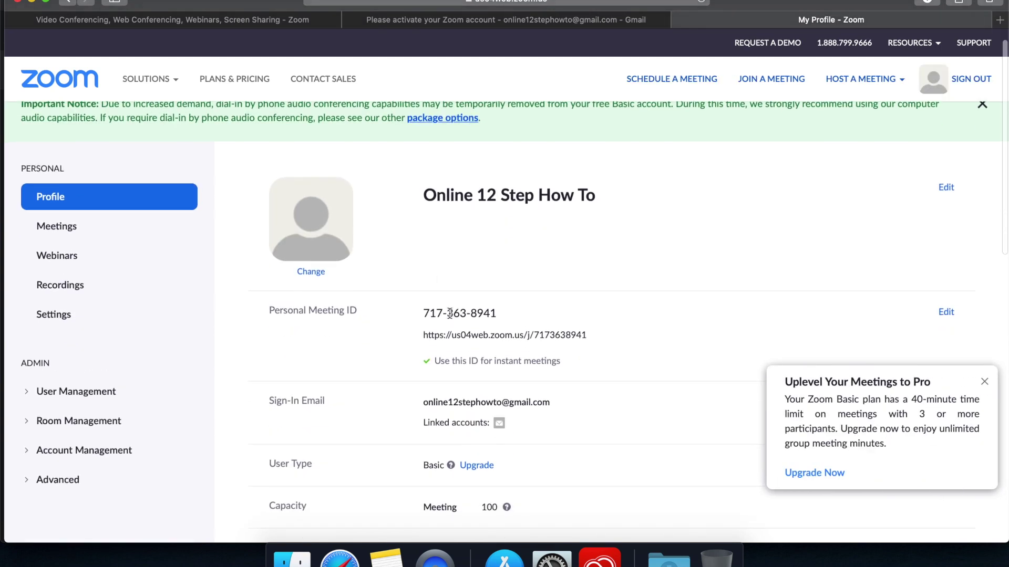
{"action": "scroll", "coordinate": [449, 315], "scroll_direction": "down", "scroll_amount": 8}
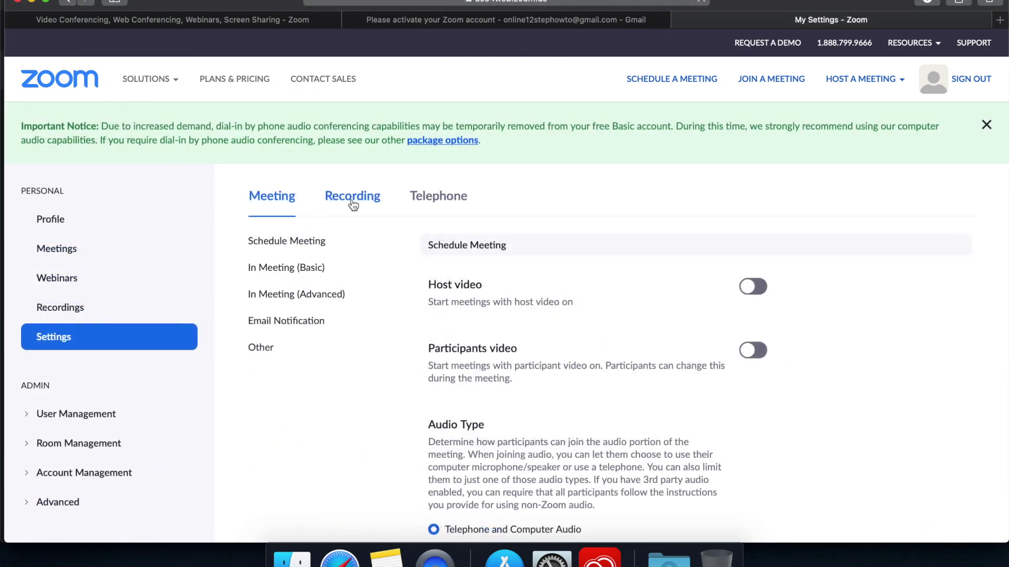
Turn off local recording in the account's recording settings and check the remaining recording options.
{"action": "left_click", "coordinate": [352, 204]}
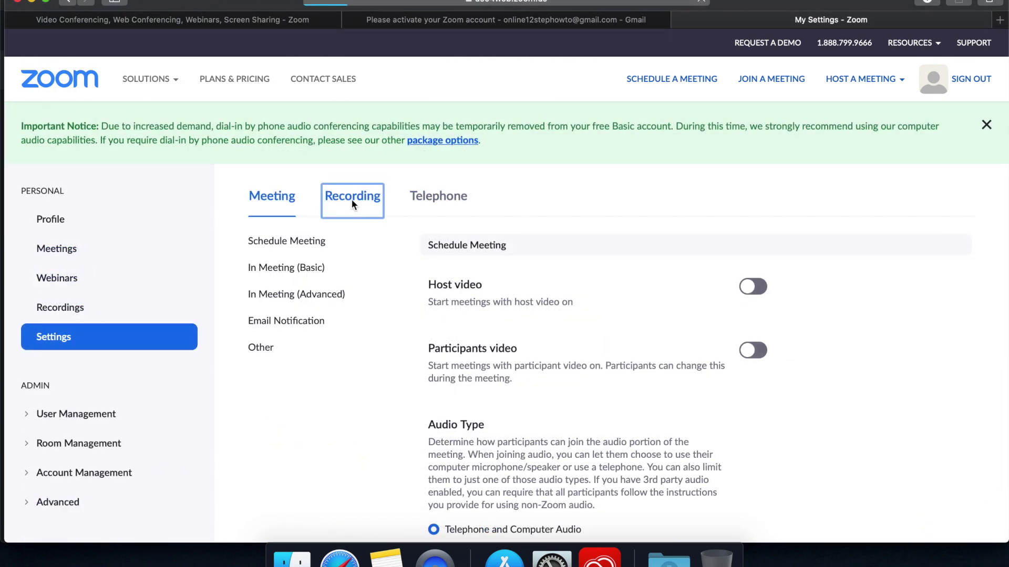
{"action": "scroll", "coordinate": [512, 339], "scroll_direction": "down", "scroll_amount": 2}
{"action": "scroll", "coordinate": [514, 339], "scroll_direction": "down", "scroll_amount": 2}
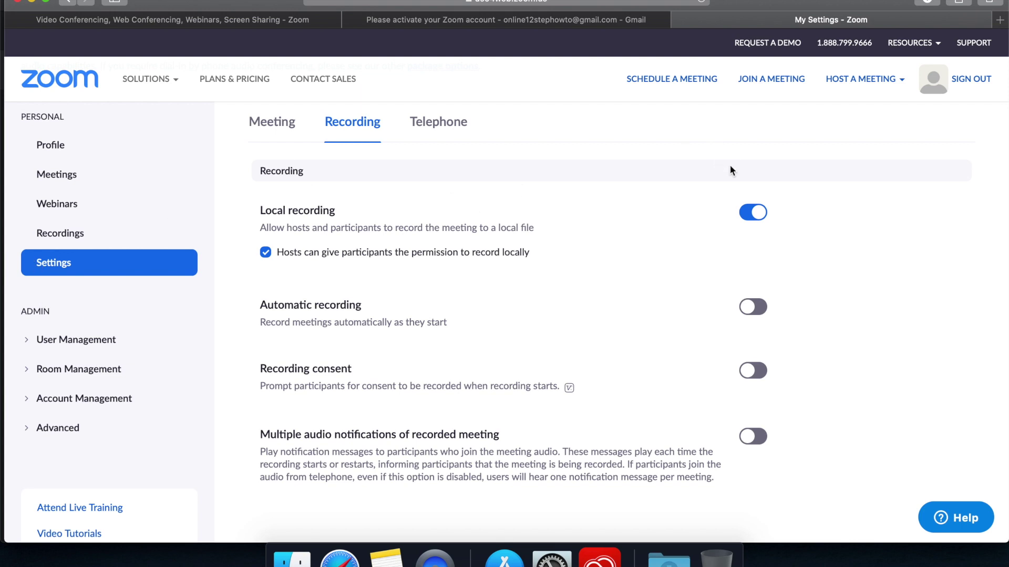
{"action": "left_click", "coordinate": [751, 213]}
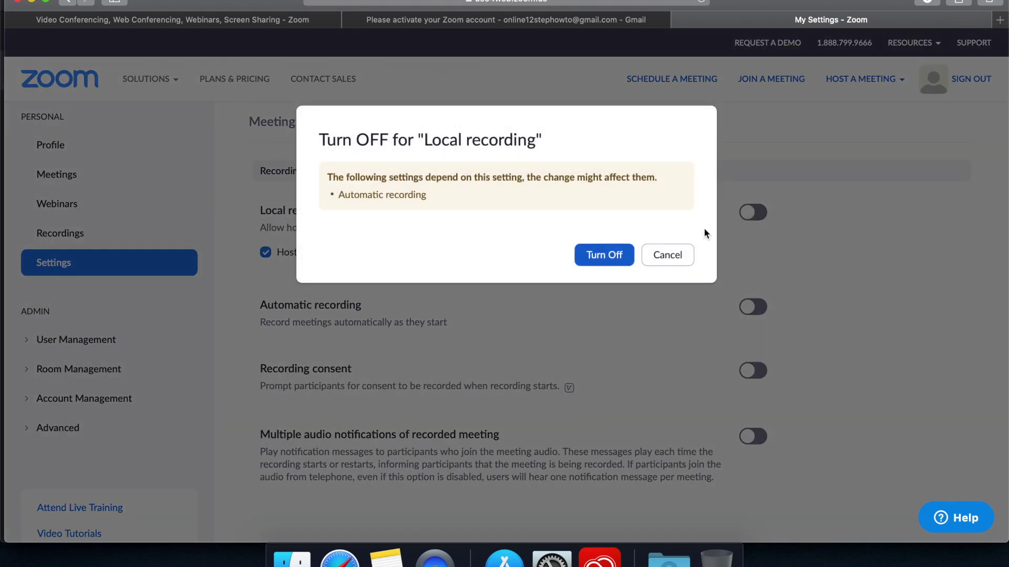
{"action": "left_click", "coordinate": [597, 256]}
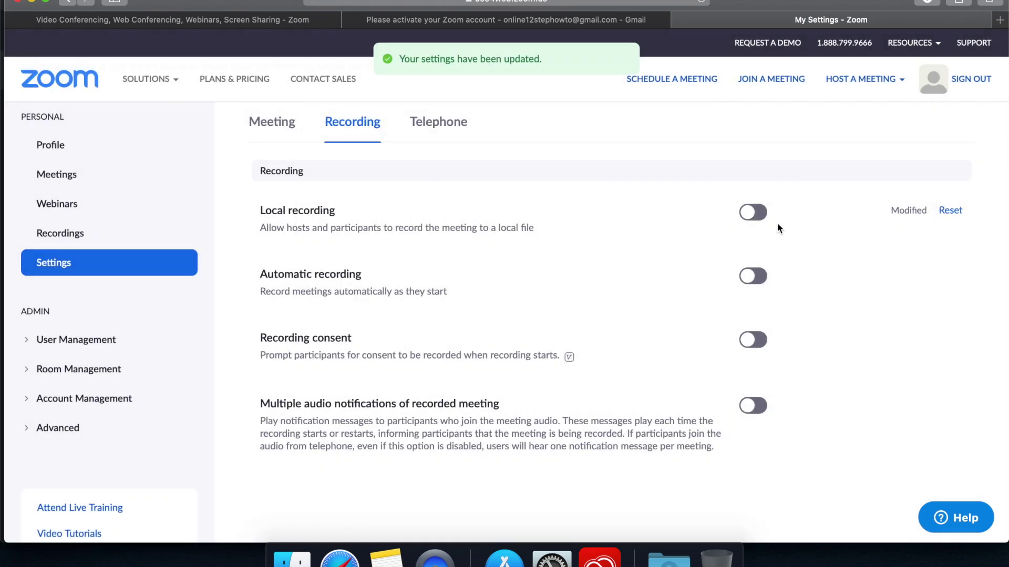
{"action": "scroll", "coordinate": [825, 363], "scroll_direction": "down", "scroll_amount": 2}
{"action": "scroll", "coordinate": [824, 362], "scroll_direction": "up", "scroll_amount": 5}
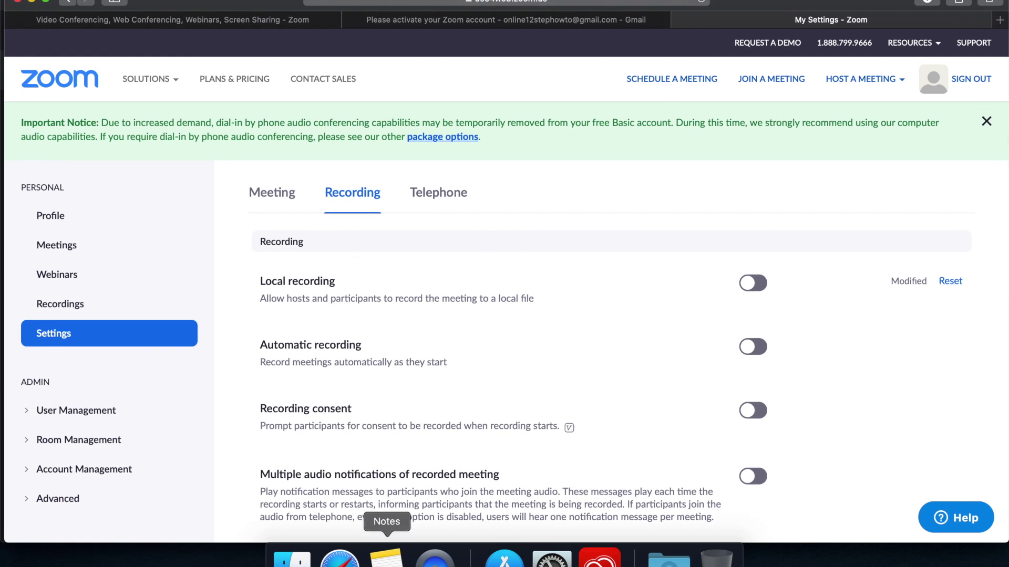
Switch to Notes and review the Setting up a Zoom Meeting outline, highlighting the "Choosing a Meeting ID" item.
{"action": "left_click", "coordinate": [386, 558]}
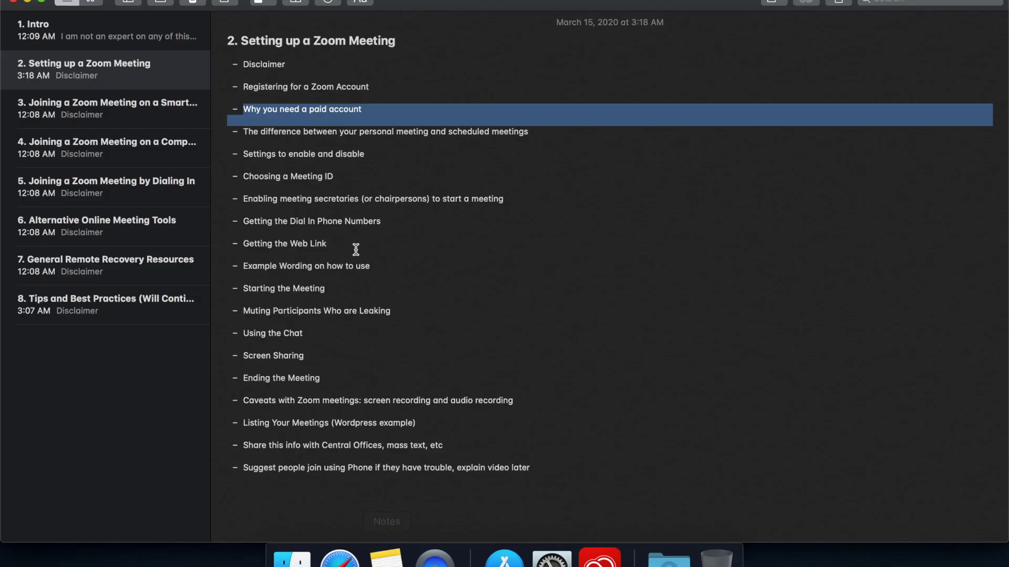
{"action": "left_click", "coordinate": [378, 132]}
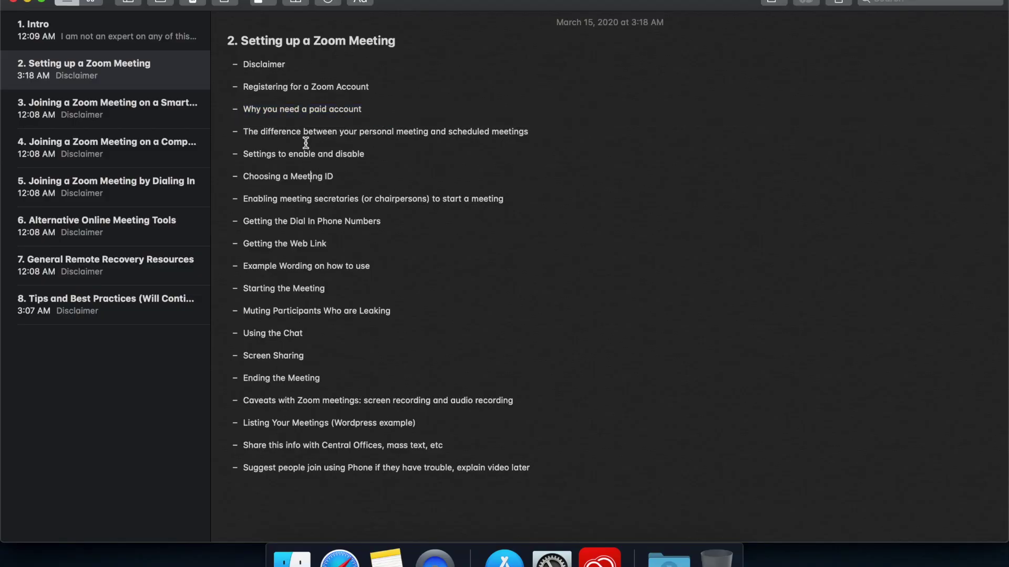
{"action": "triple_click", "coordinate": [303, 177]}
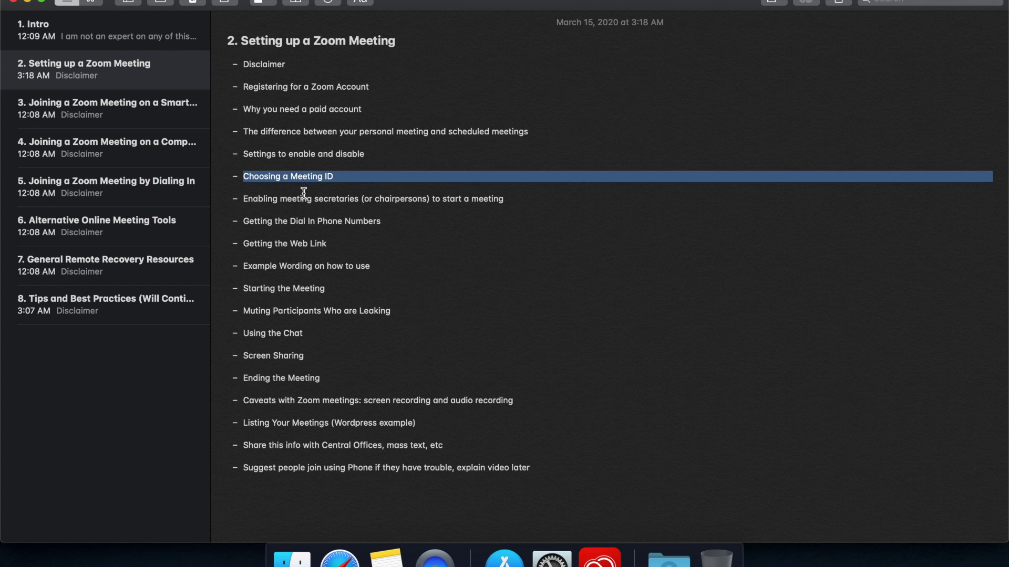
{"action": "left_click", "coordinate": [299, 199]}
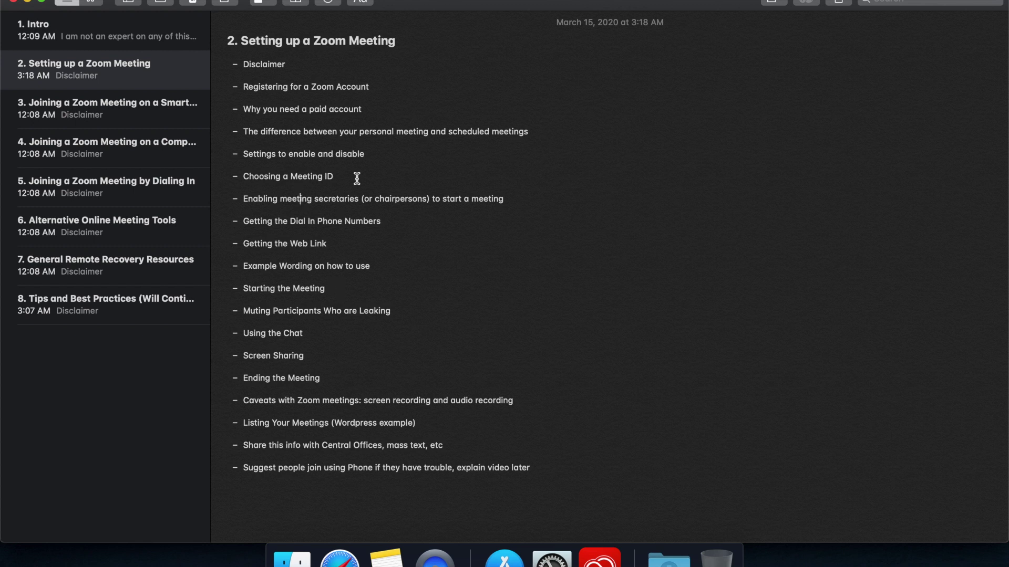
Switch back to Zoom in Safari, look at the profile and open the Users page under User Management.
{"action": "left_click", "coordinate": [339, 558]}
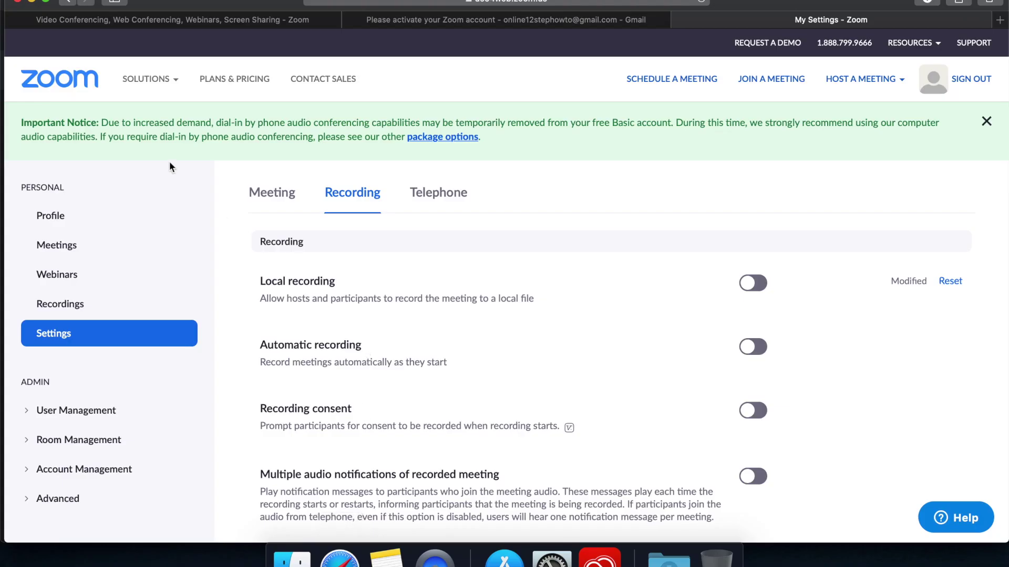
{"action": "left_click", "coordinate": [43, 207]}
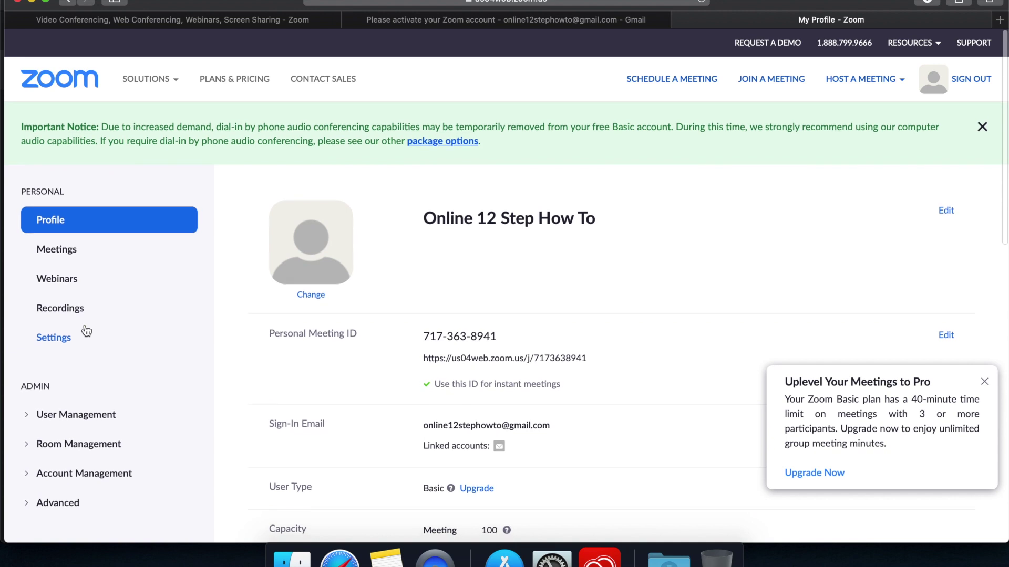
{"action": "scroll", "coordinate": [86, 331], "scroll_direction": "down", "scroll_amount": 3}
{"action": "left_click", "coordinate": [27, 318]}
{"action": "left_click", "coordinate": [49, 343]}
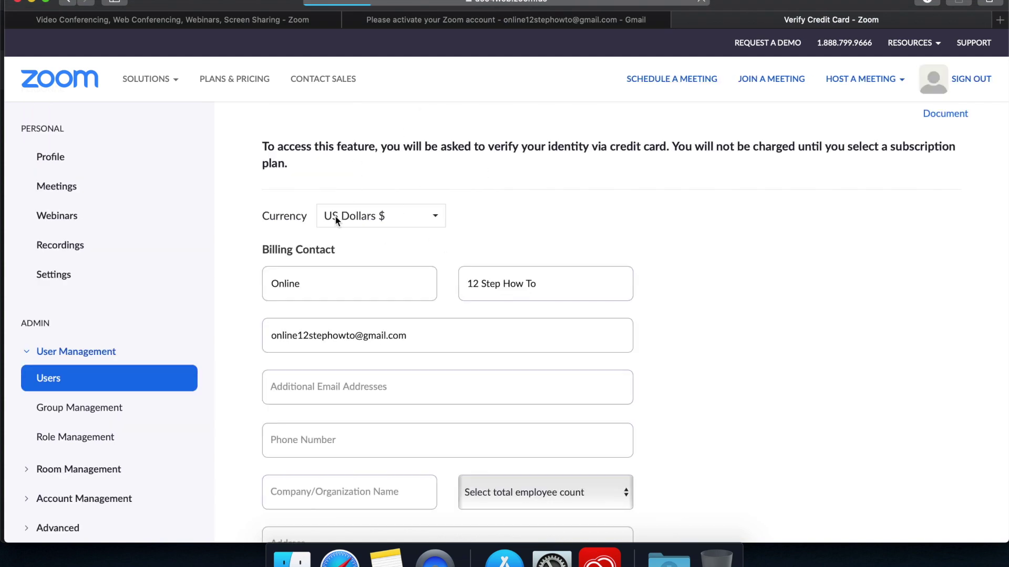
Return to the profile and review its details from the Personal Meeting ID down to the host key and signed-in device.
{"action": "left_click", "coordinate": [58, 218]}
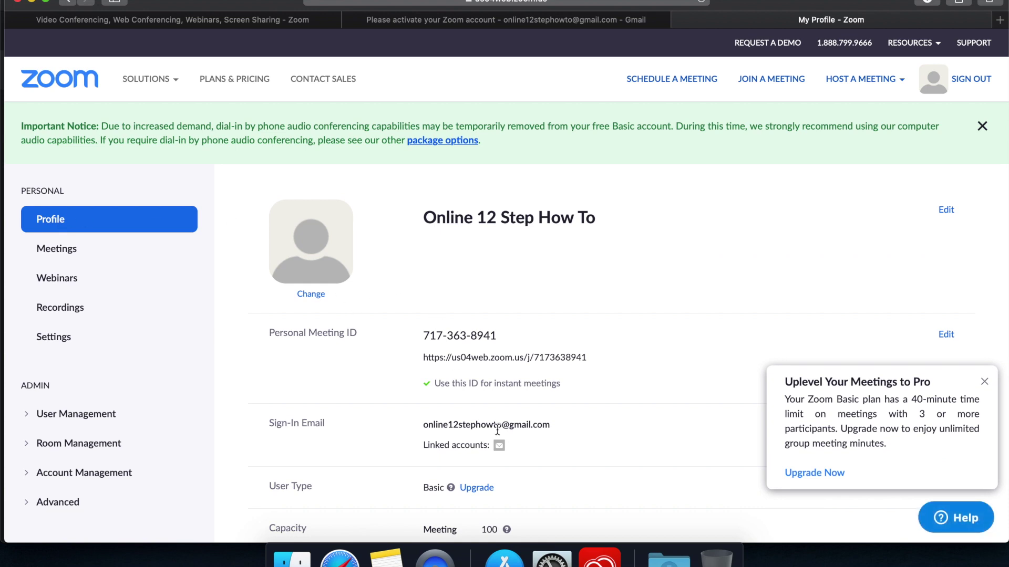
{"action": "scroll", "coordinate": [474, 466], "scroll_direction": "down", "scroll_amount": 5}
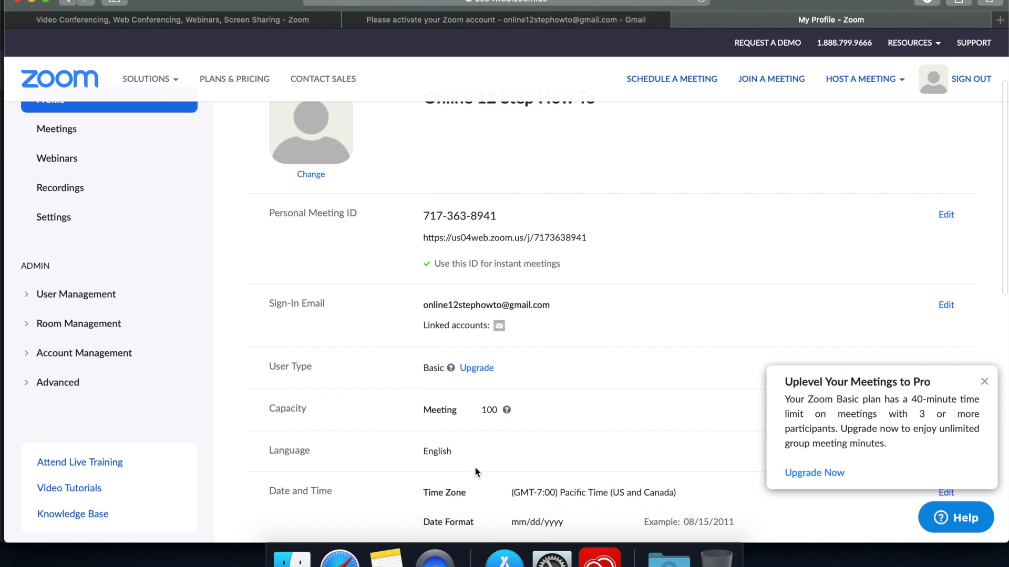
{"action": "scroll", "coordinate": [474, 466], "scroll_direction": "down", "scroll_amount": 3}
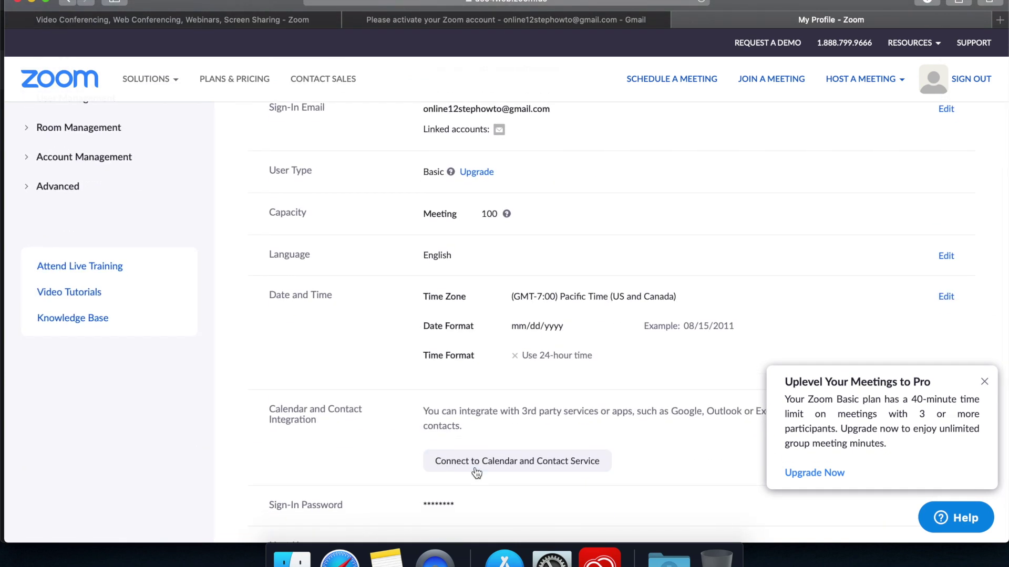
{"action": "scroll", "coordinate": [476, 473], "scroll_direction": "down", "scroll_amount": 3}
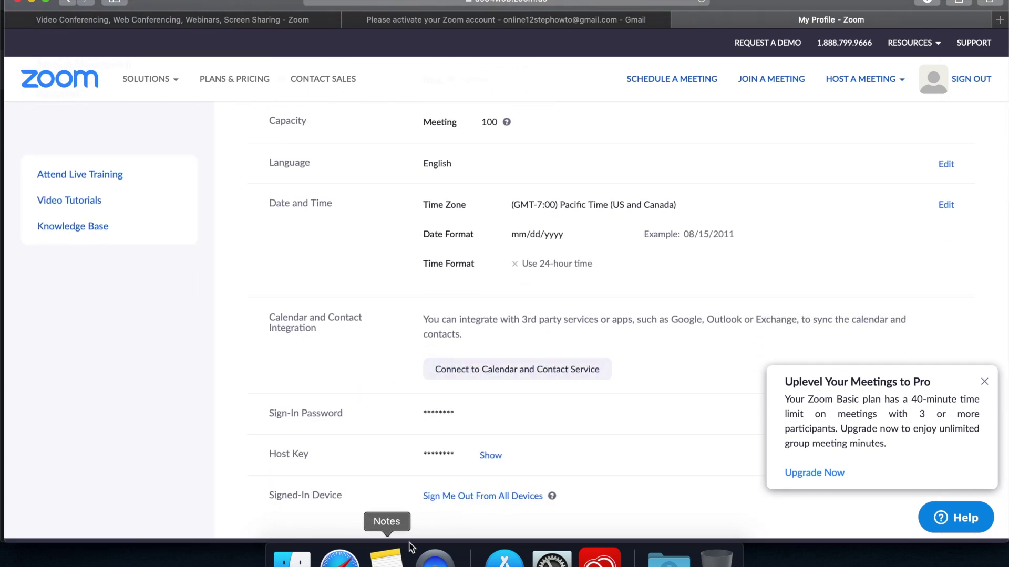